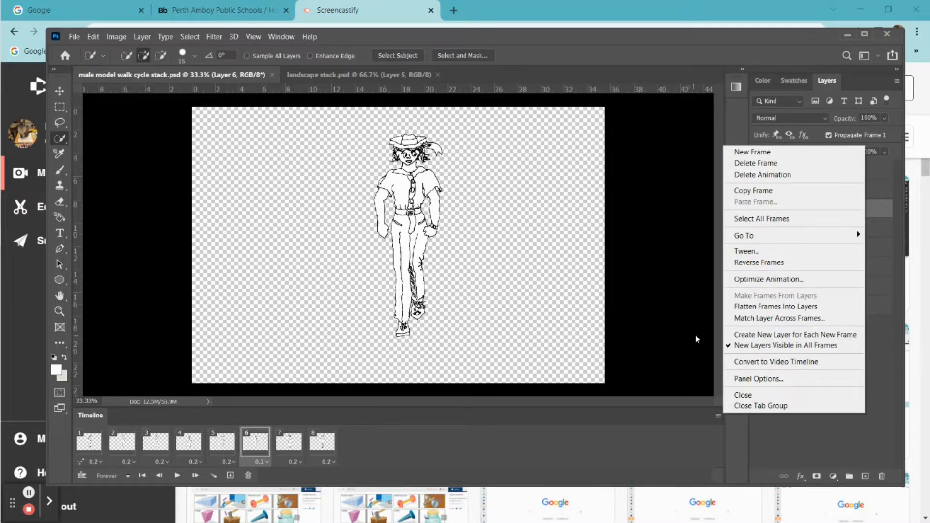
Delete the existing frame animation and make Layers 2 through 8 of the walk cycle visible
left_click(761, 174)
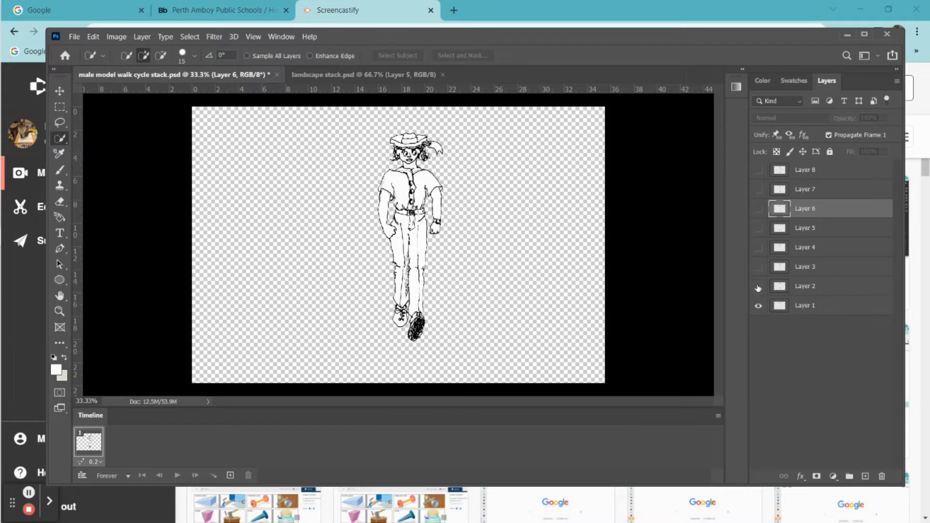
left_click(758, 287)
left_click(758, 267)
left_click(757, 249)
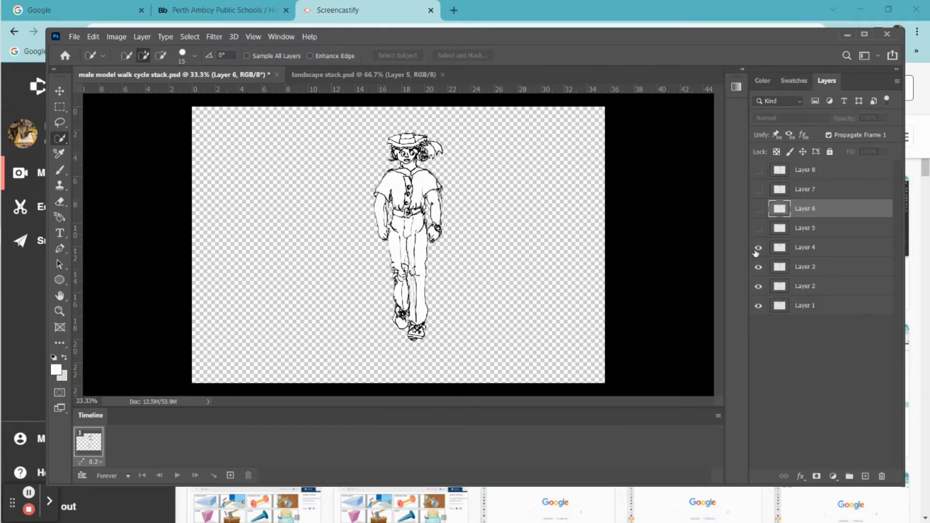
left_click(758, 229)
left_click(758, 209)
left_click(758, 190)
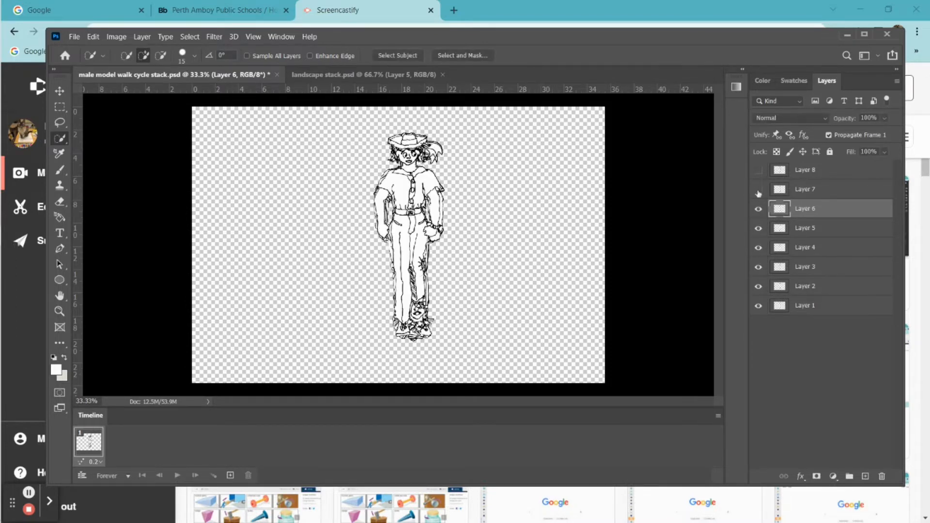
left_click(758, 170)
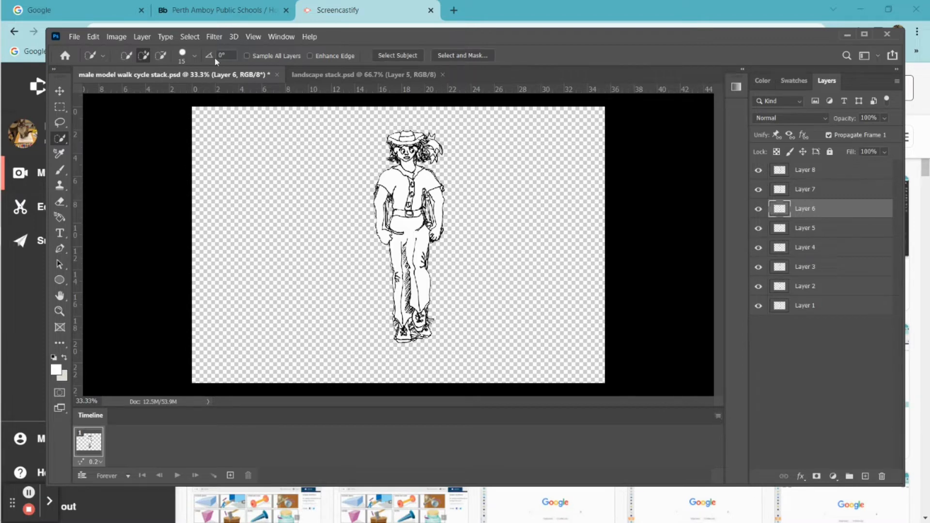
Make animation frames from the walk cycle layers and set the delay of all frames to 0.2 seconds
left_click(280, 38)
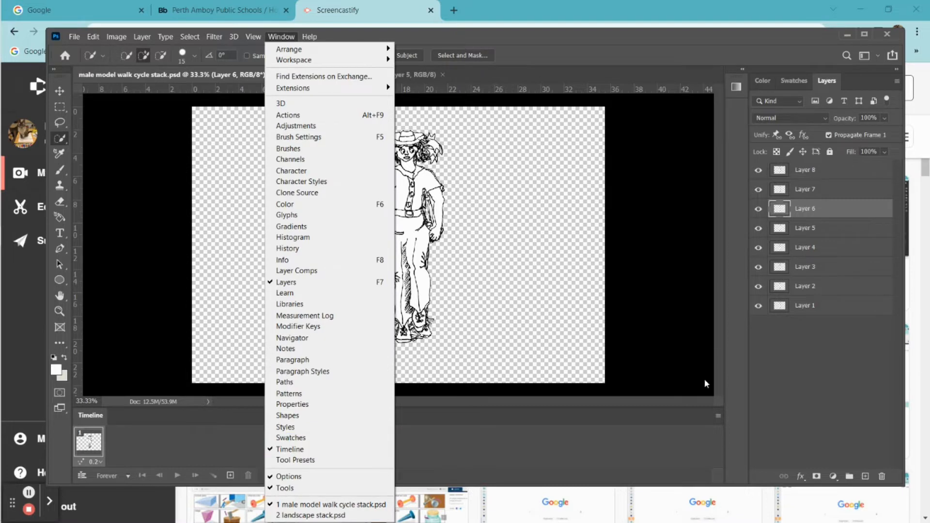
left_click(717, 416)
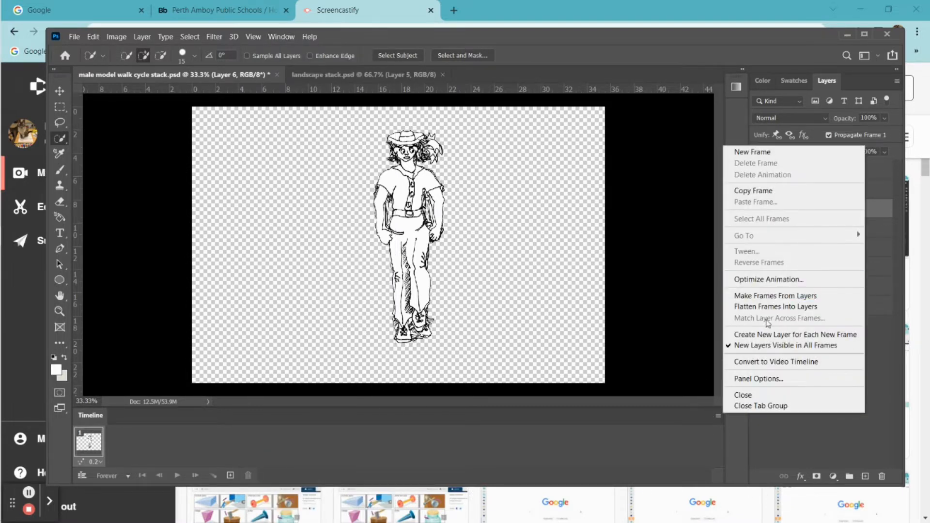
left_click(774, 295)
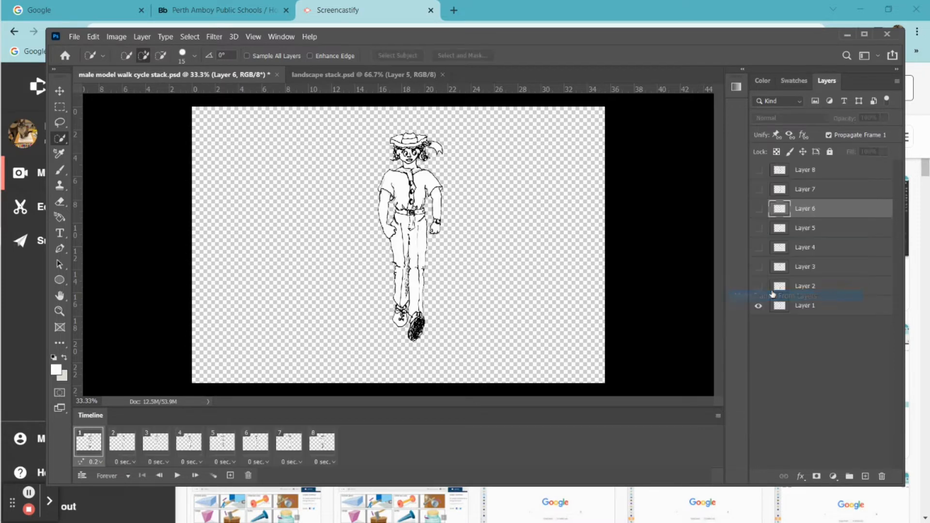
left_click(331, 461)
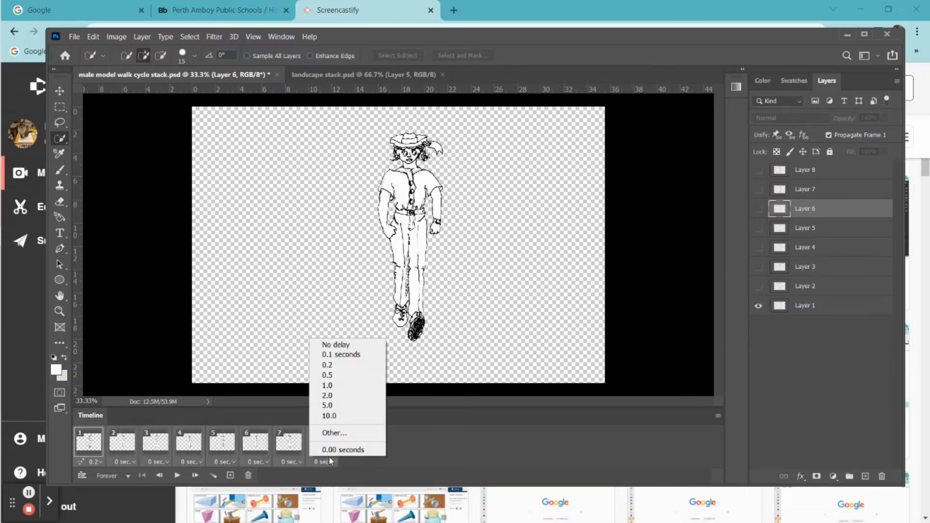
left_click(351, 361)
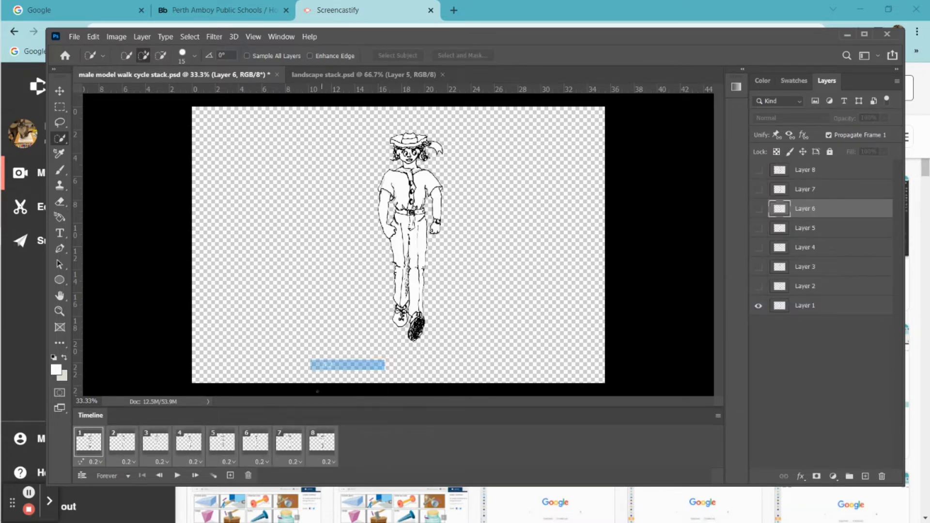
Play the walk cycle animation to check it, stop playback and save the walk cycle document
left_click(177, 476)
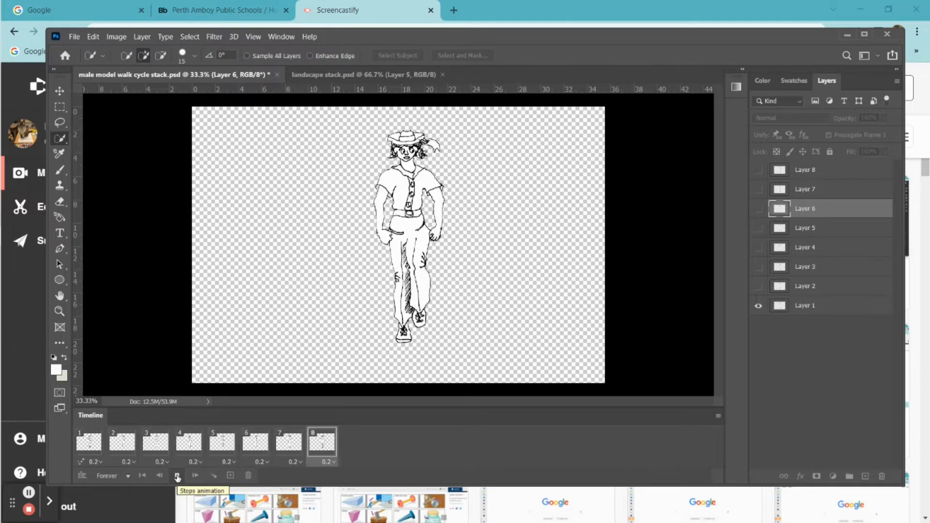
left_click(178, 477)
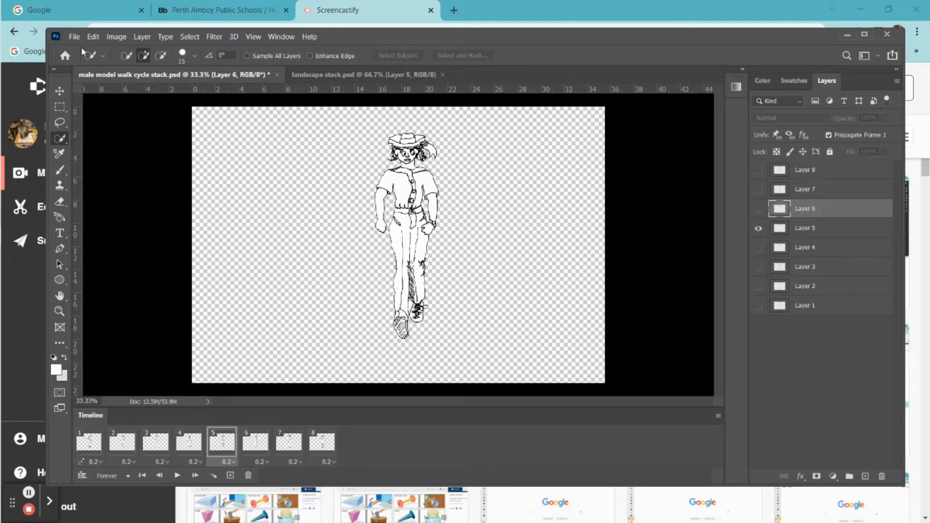
left_click(77, 36)
left_click(118, 165)
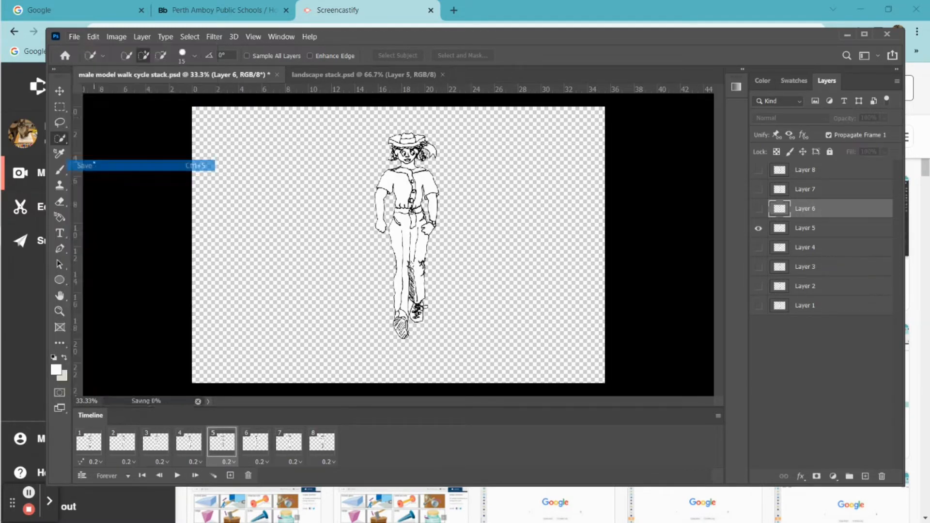
Switch to landscape stack.psd and inspect its layers by hiding Layers 5, 4, 3 and 2 one at a time
left_click(358, 74)
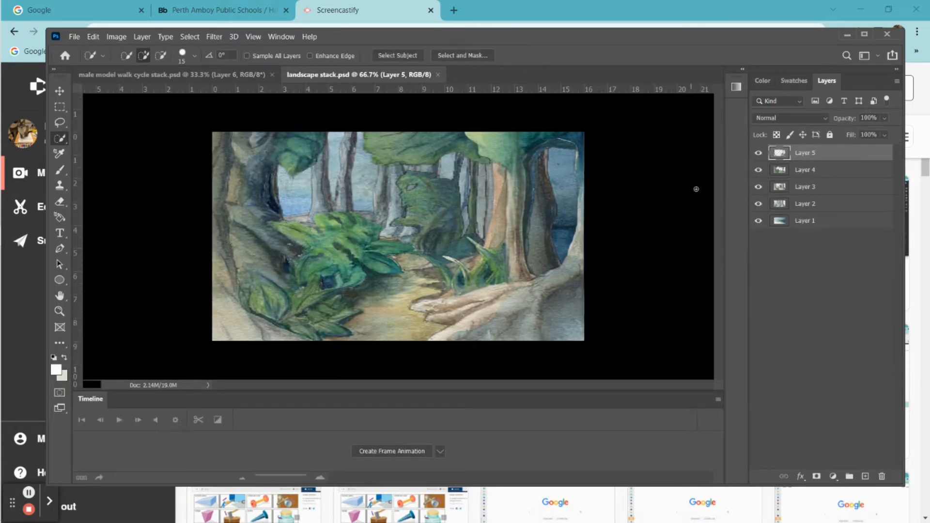
left_click(758, 154)
left_click(758, 171)
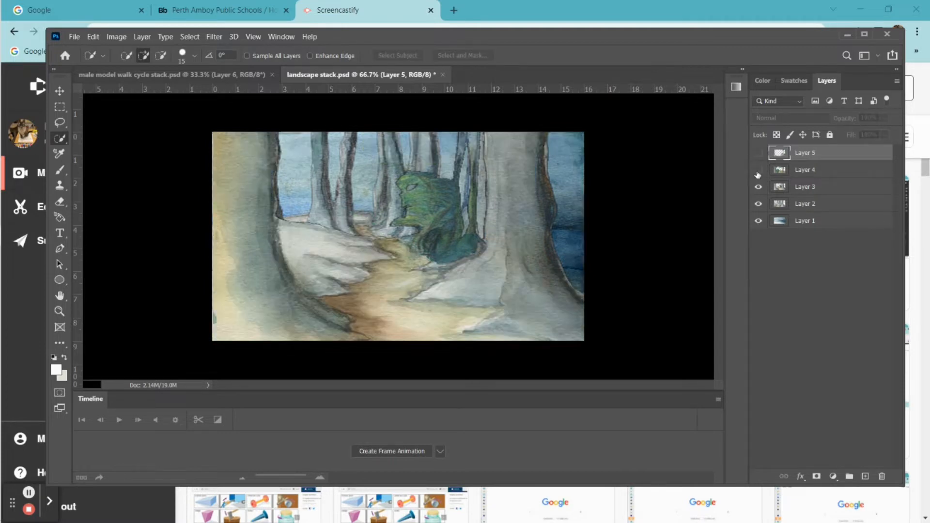
left_click(756, 188)
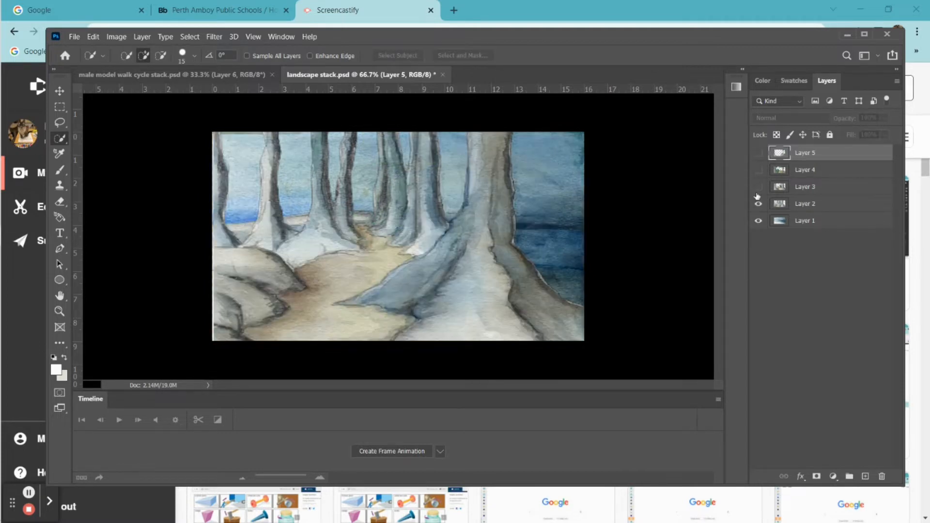
left_click(759, 203)
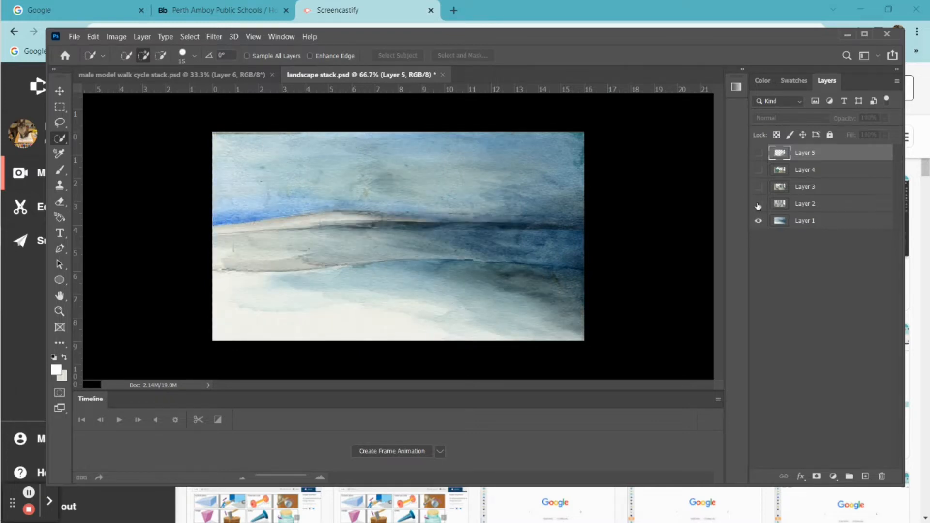
Show Layers 2, 3, 4 and 5 of the landscape again and save the document
left_click(758, 204)
left_click(758, 187)
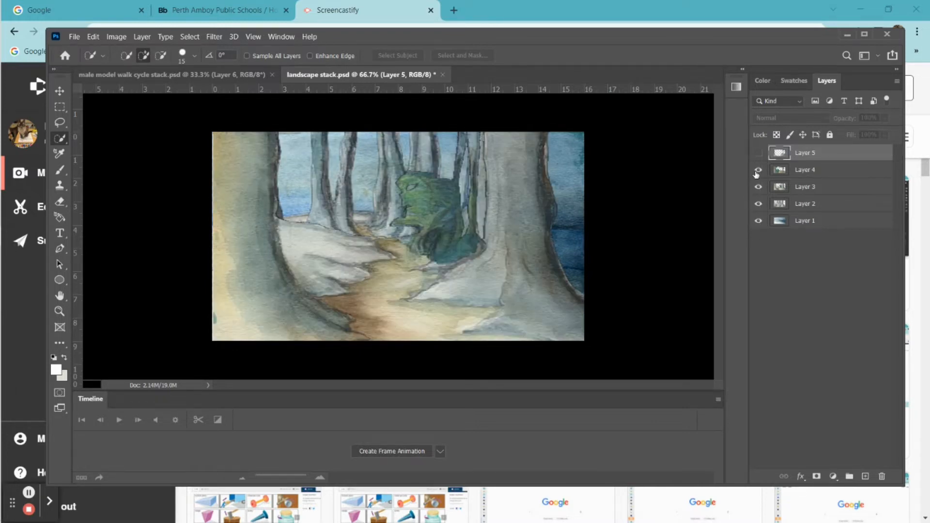
left_click(758, 170)
left_click(758, 153)
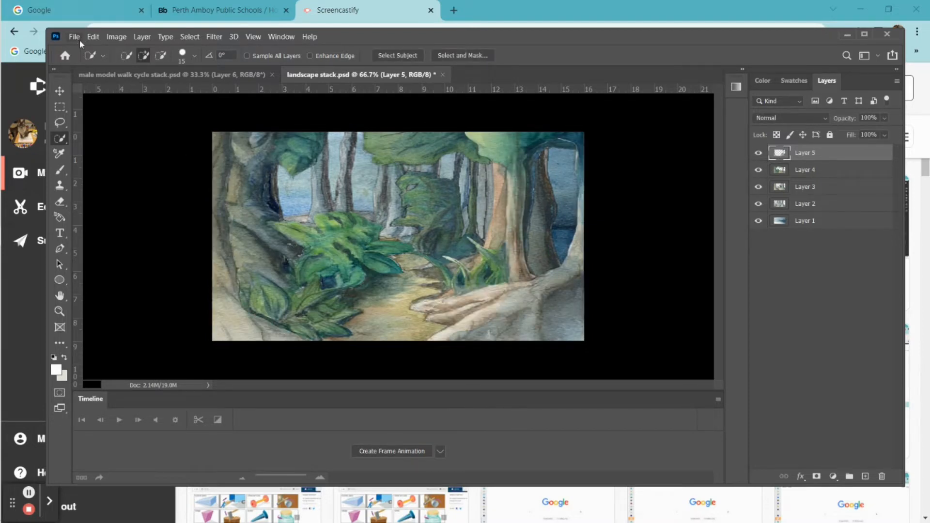
left_click(76, 37)
left_click(97, 165)
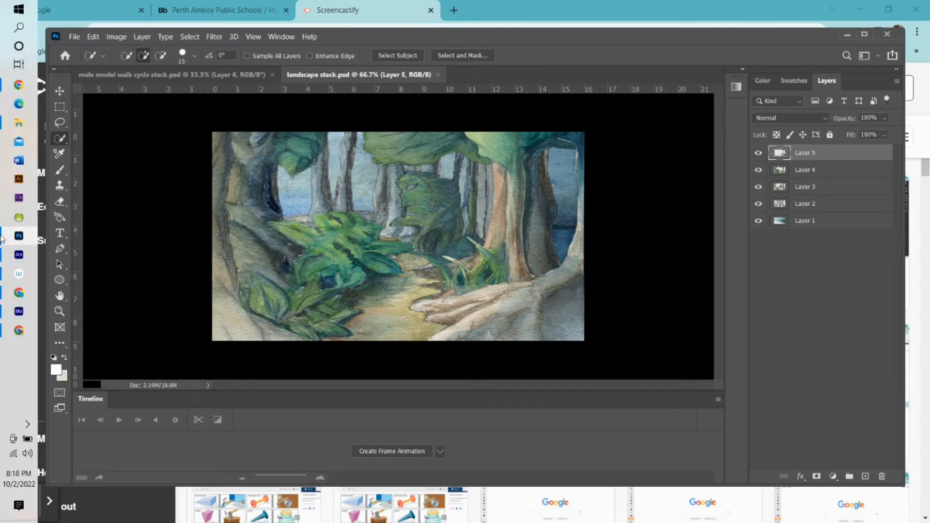
Switch to Adobe Animate and create a Full HD HTML5 Canvas document, 1920 x 1080 at 24 fps
mouse_move(23, 279)
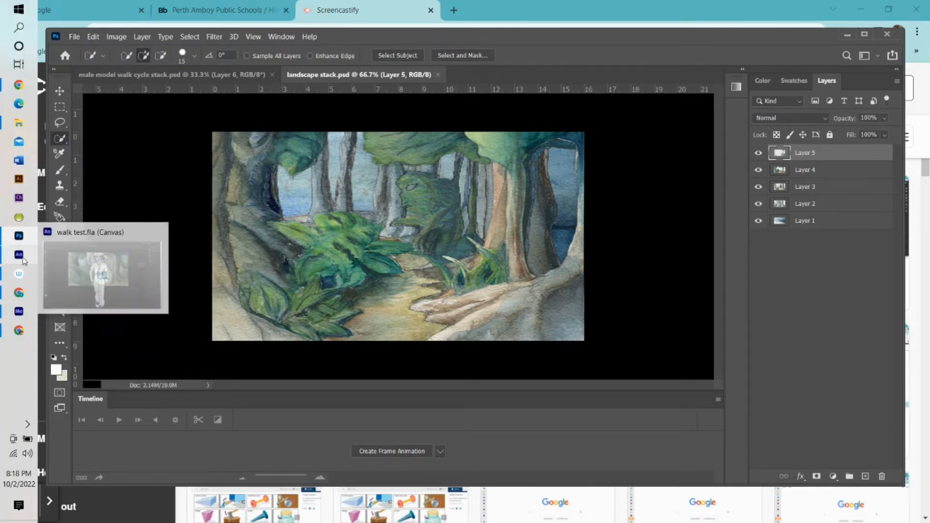
left_click(19, 254)
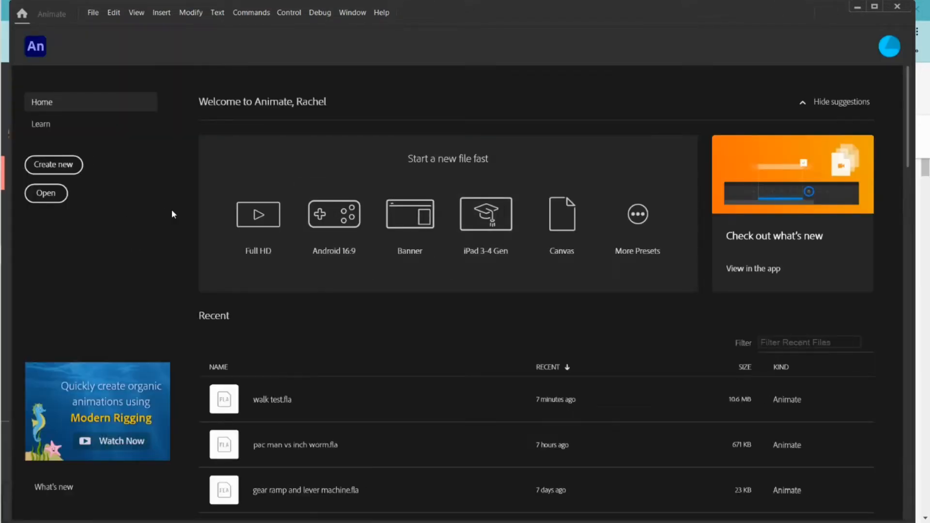
left_click(278, 252)
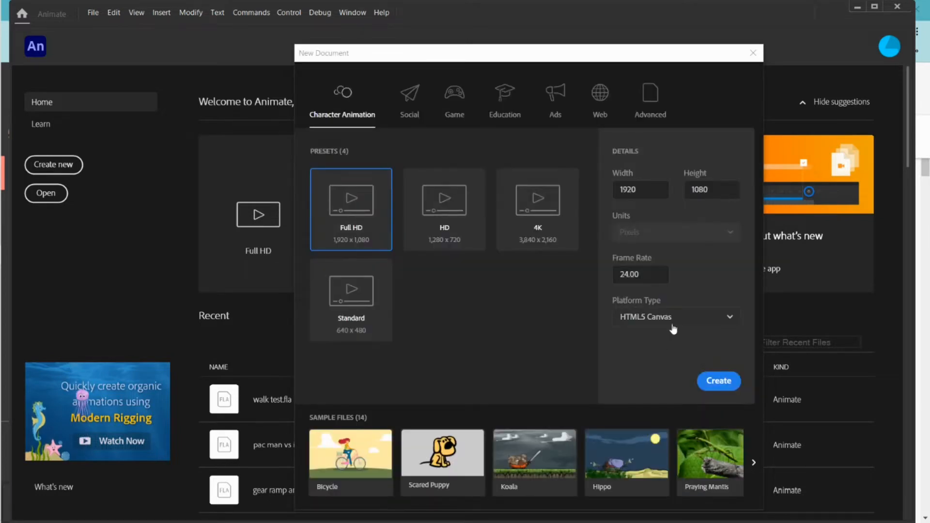
left_click(724, 385)
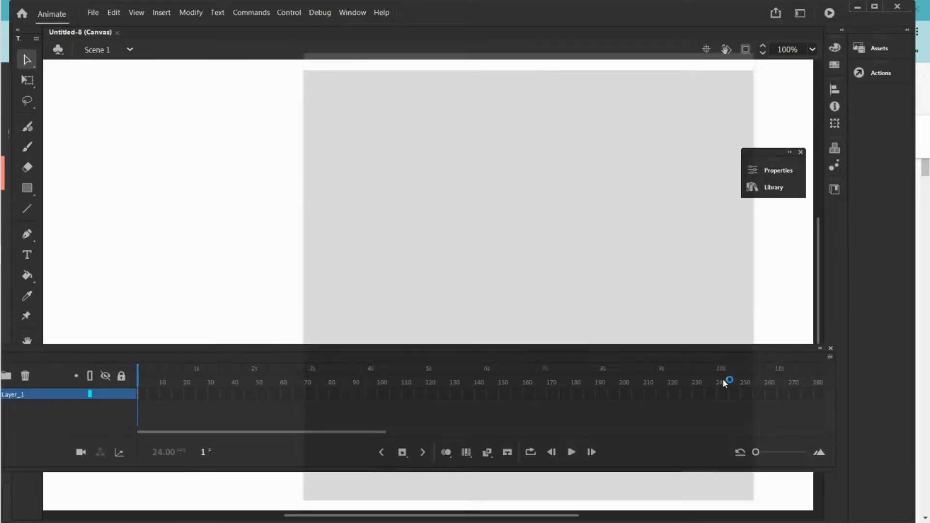
Set the stage magnification to 25% and arrange the stage and timeline so the whole stage is uncovered
left_click(813, 51)
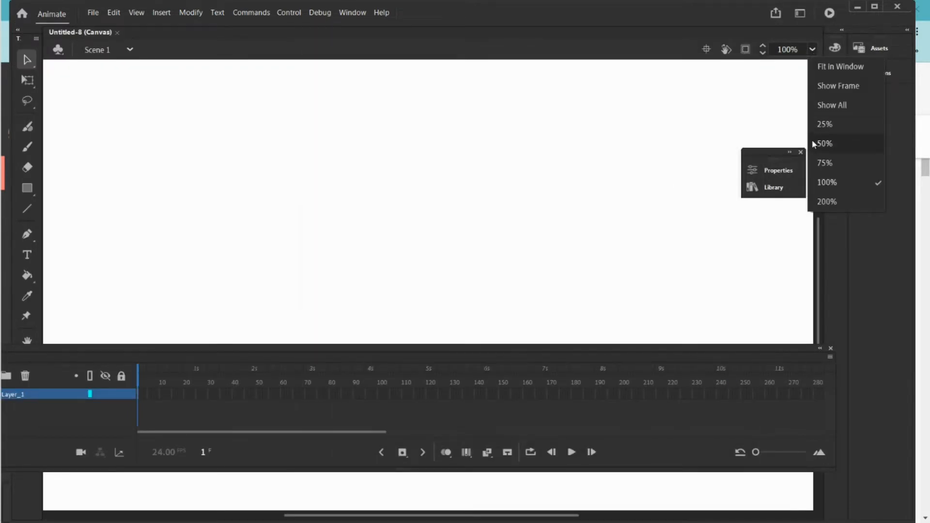
left_click(797, 49)
left_click_drag(798, 49, 771, 51)
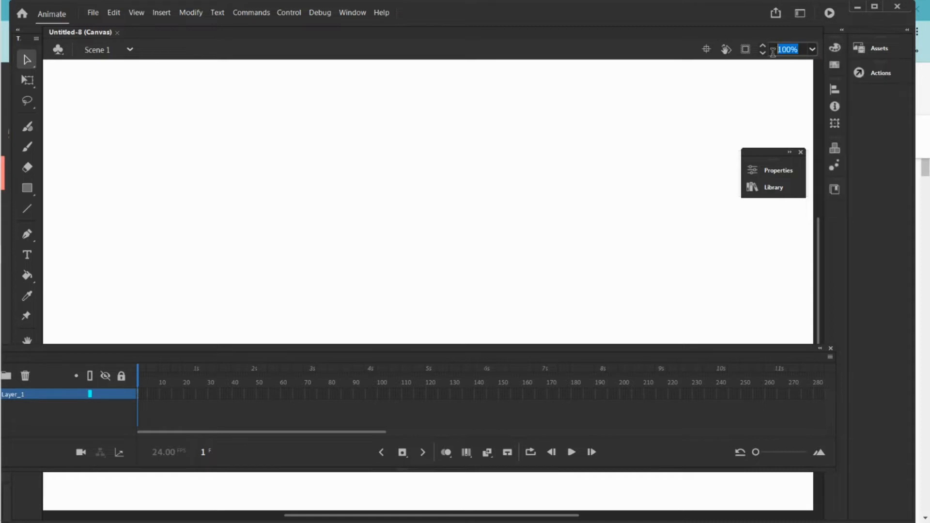
left_click(812, 50)
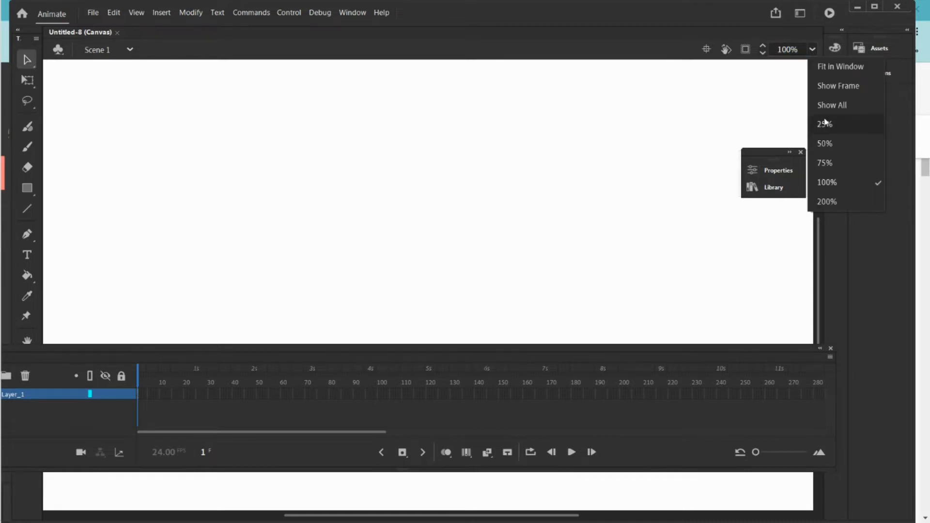
left_click(826, 122)
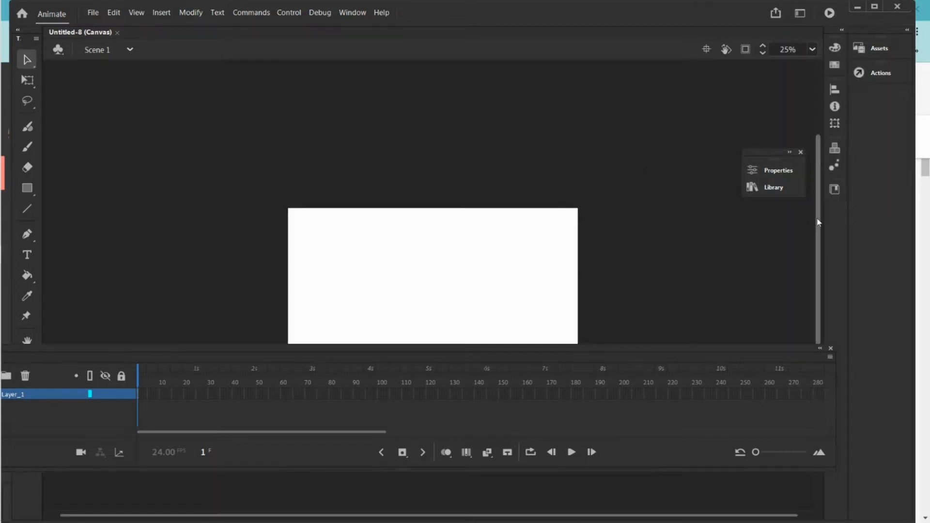
left_click_drag(816, 218, 815, 259)
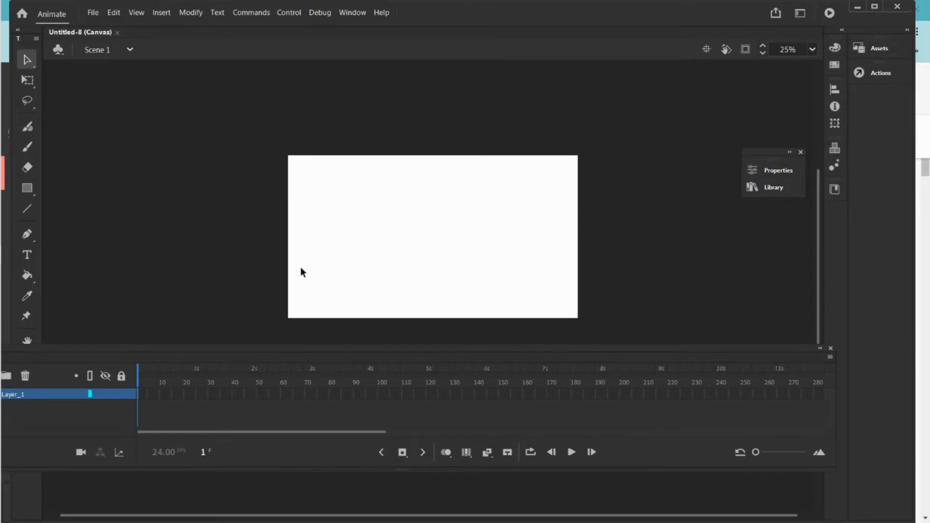
left_click_drag(229, 347, 228, 335)
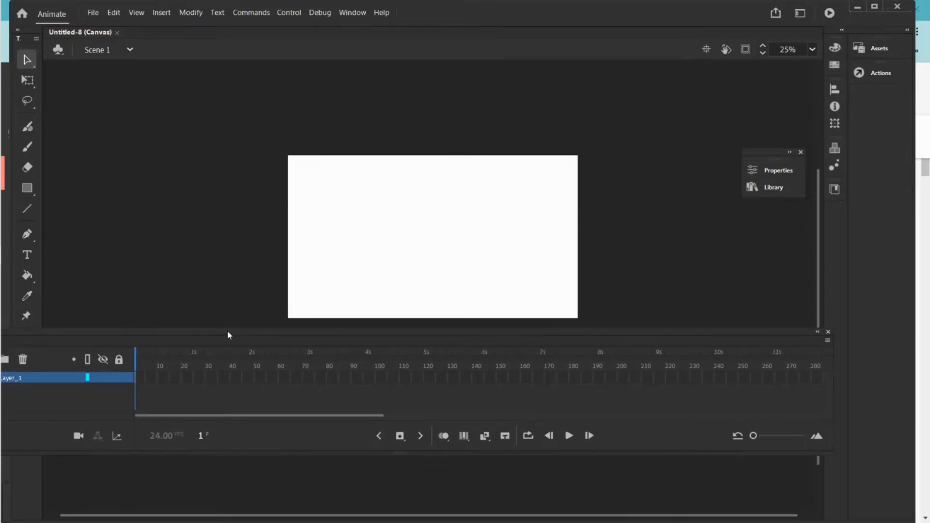
Import landscape stack.psd from Downloads to the stage with all its layers converted to Animate layers
left_click(93, 12)
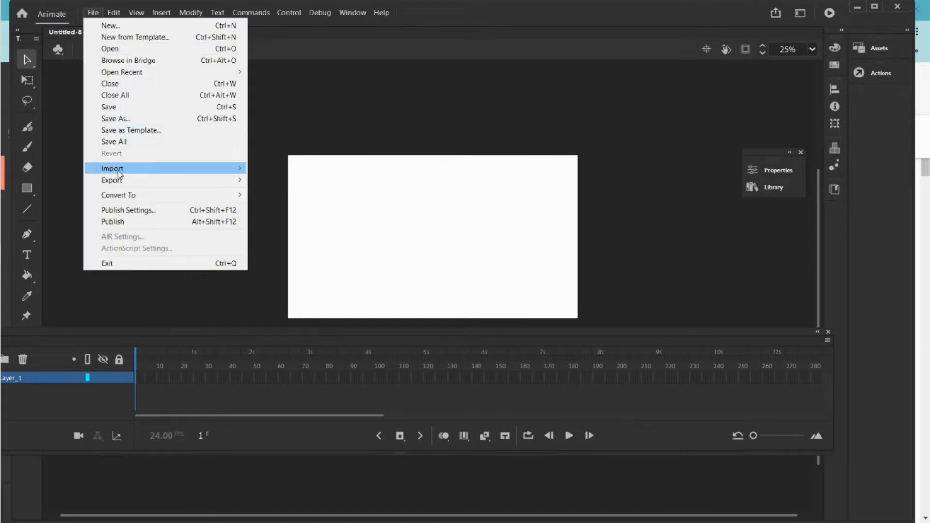
mouse_move(178, 170)
left_click(256, 169)
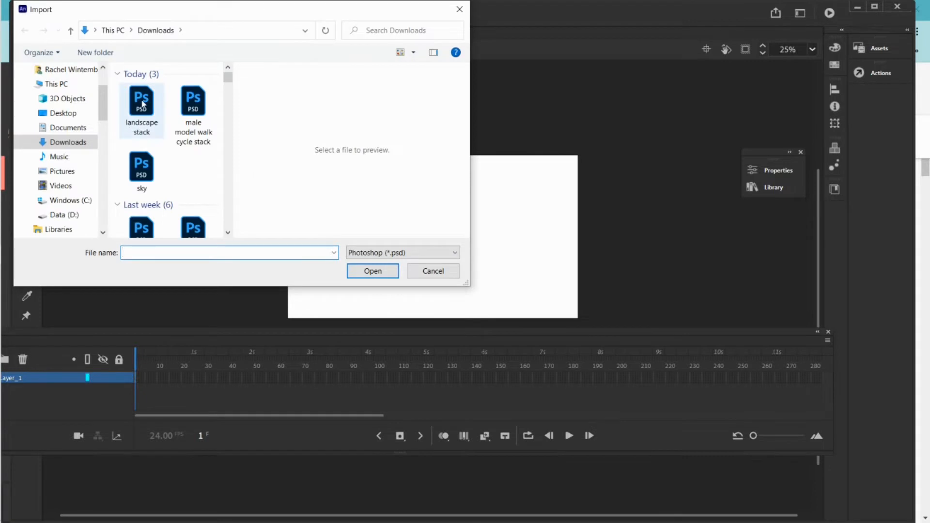
left_click(142, 104)
left_click(369, 271)
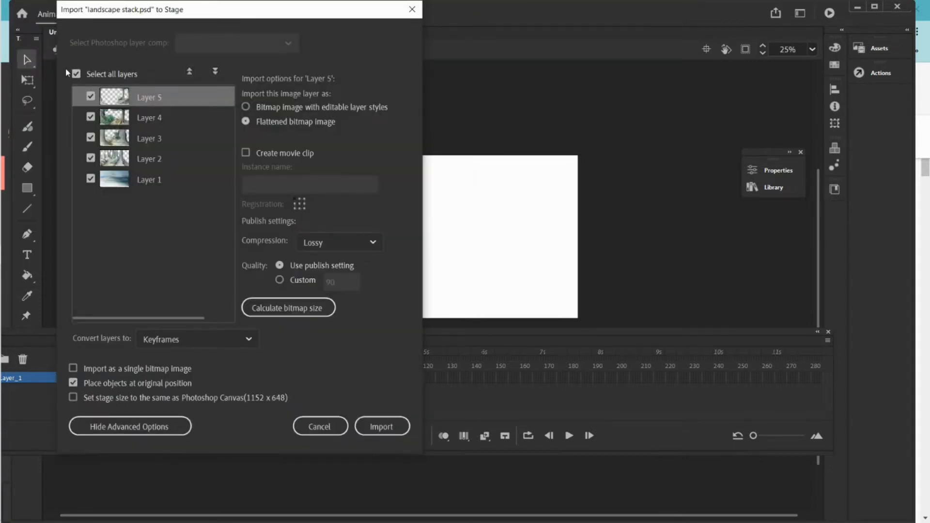
left_click(249, 341)
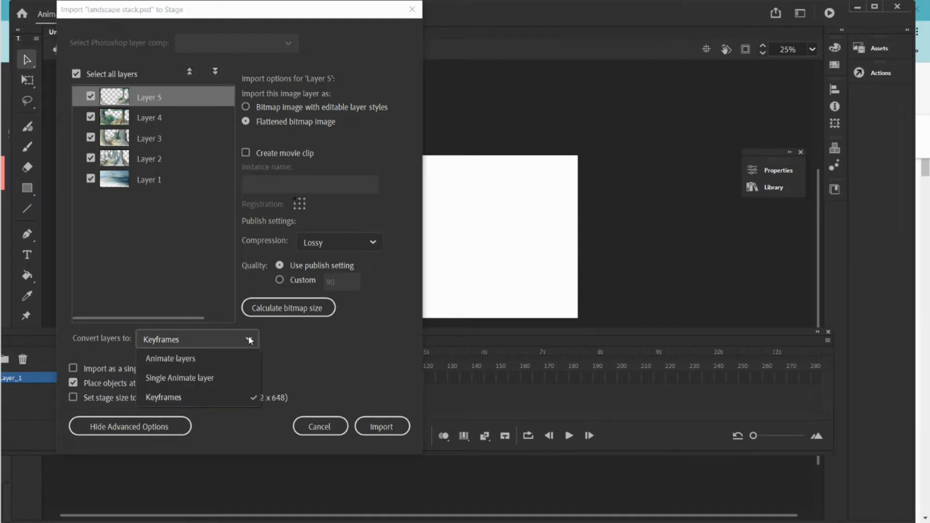
left_click(208, 359)
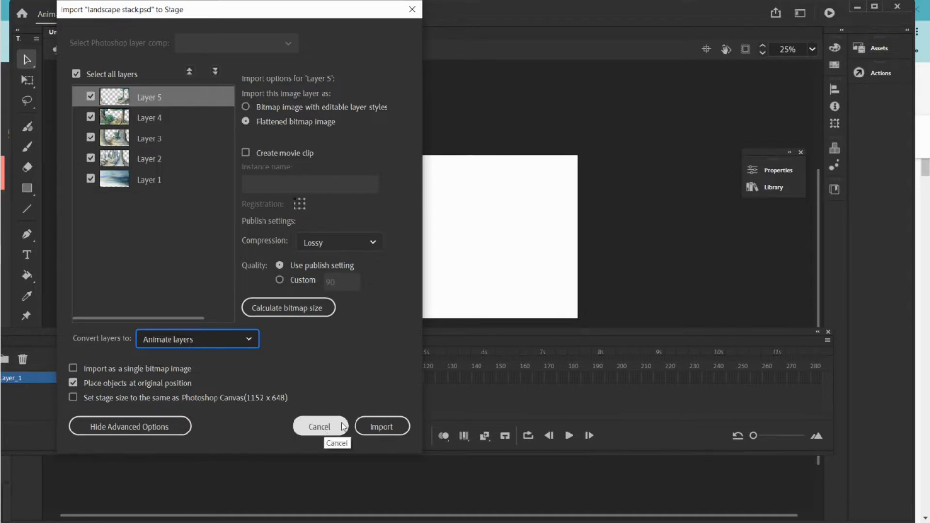
left_click(373, 428)
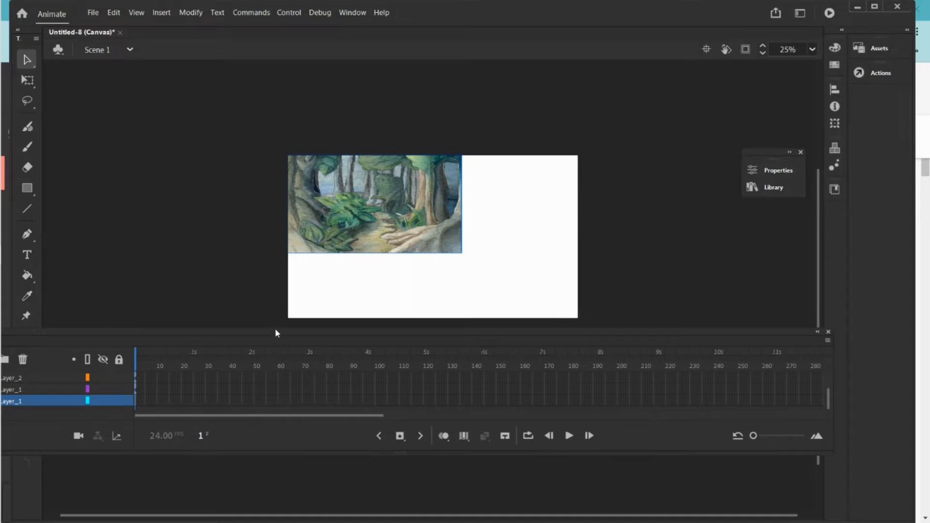
Move and enlarge the timeline so all imported layers are listed, and bring the whole stage into view above it
left_click_drag(276, 330, 278, 294)
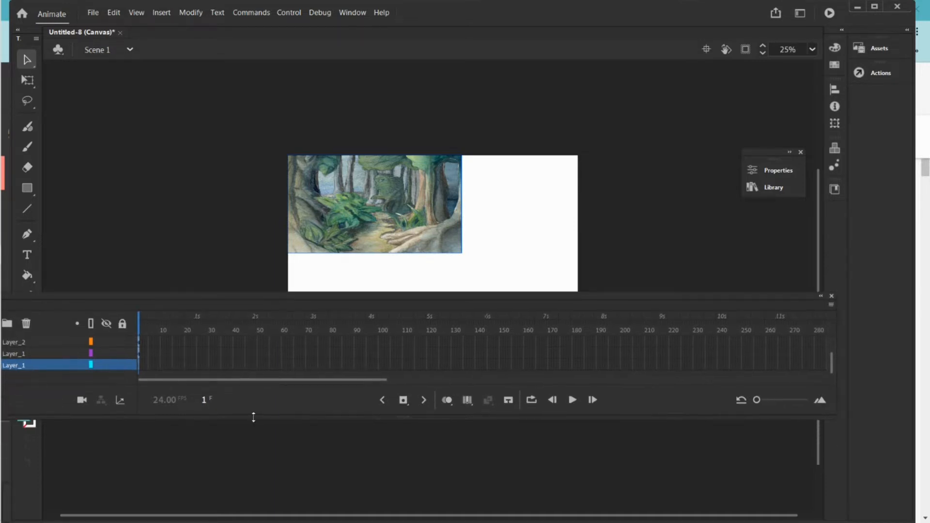
left_click_drag(253, 418, 245, 477)
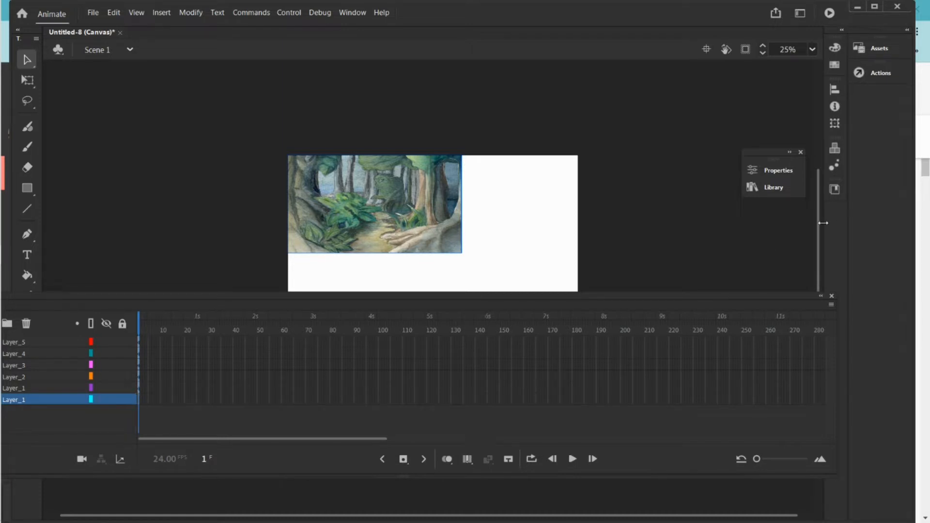
left_click_drag(821, 232, 821, 262)
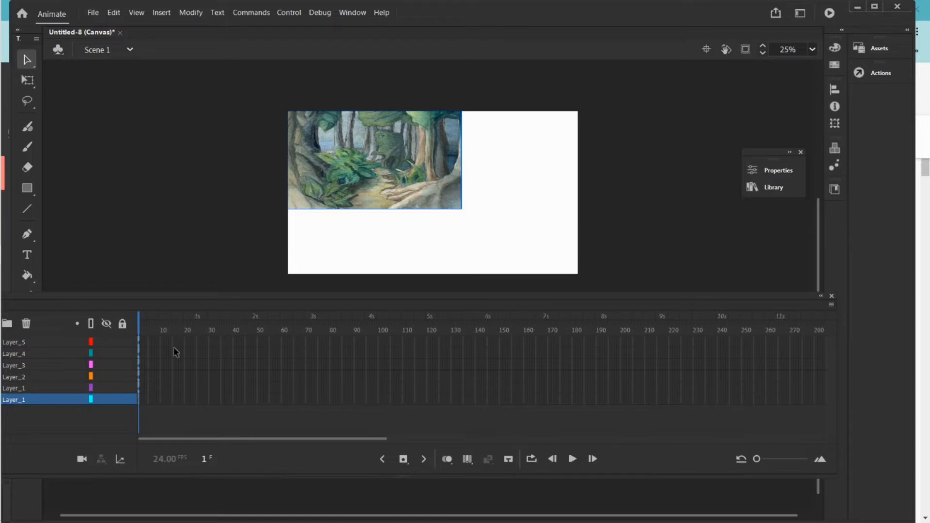
Scale the imported landscape layers together with Free Transform and position them so they cover the whole stage
left_click(27, 80)
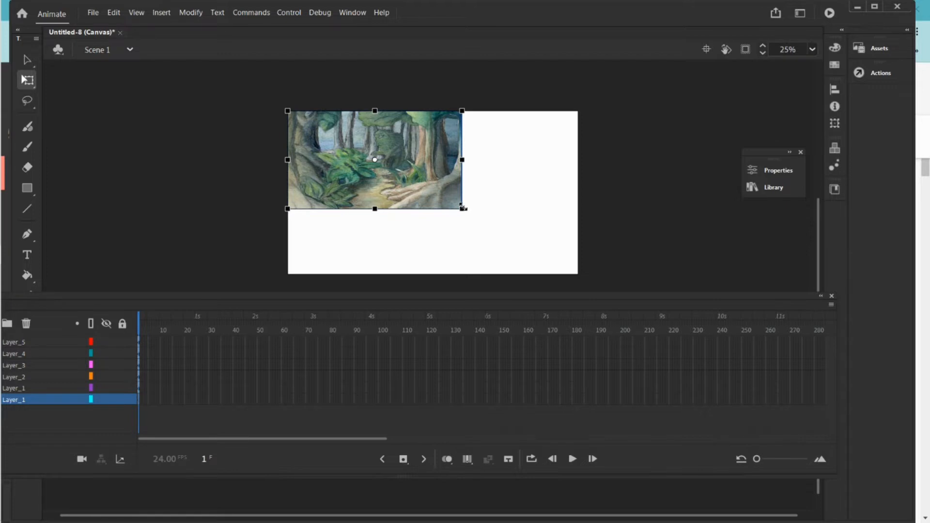
left_click_drag(463, 208, 518, 240)
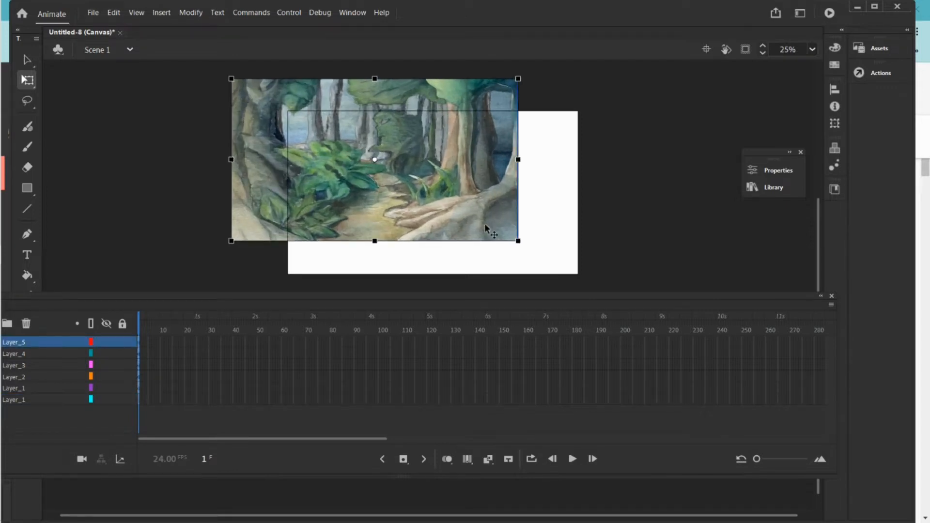
left_click_drag(455, 209, 502, 242)
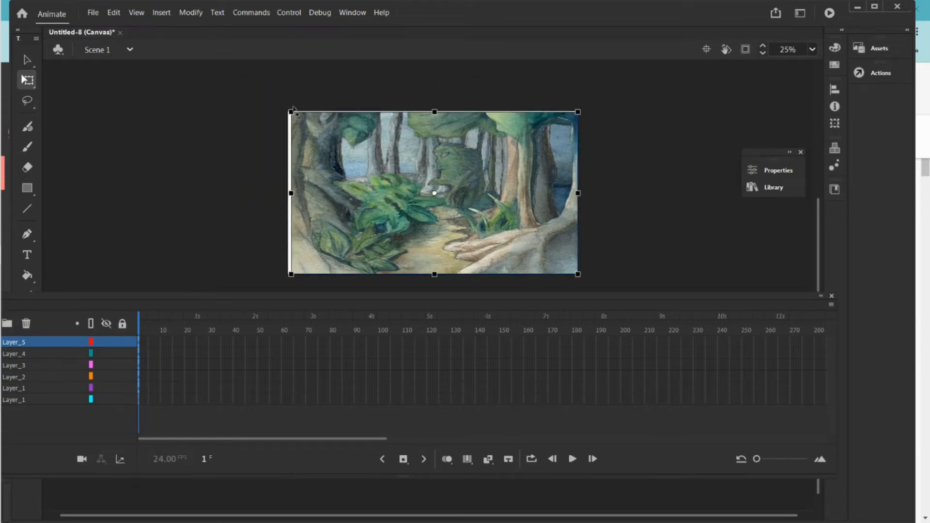
left_click_drag(288, 110, 284, 108)
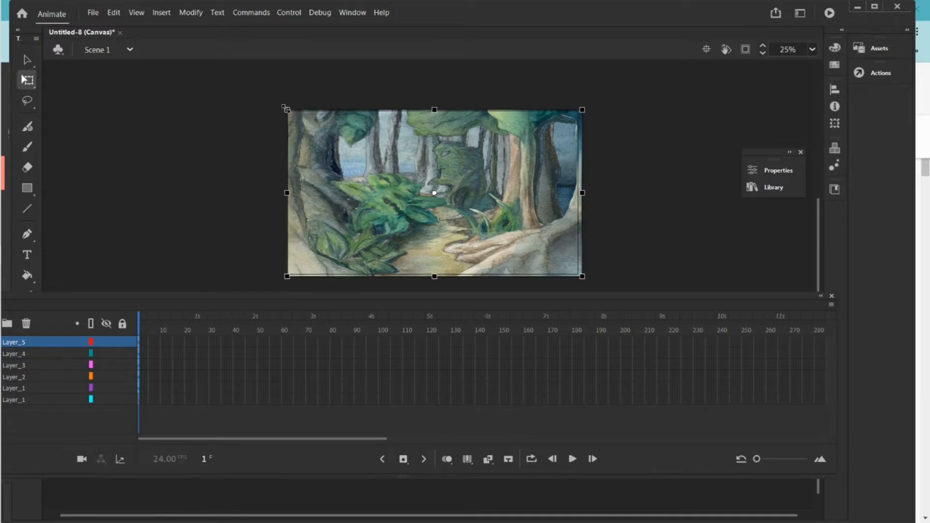
left_click(610, 214)
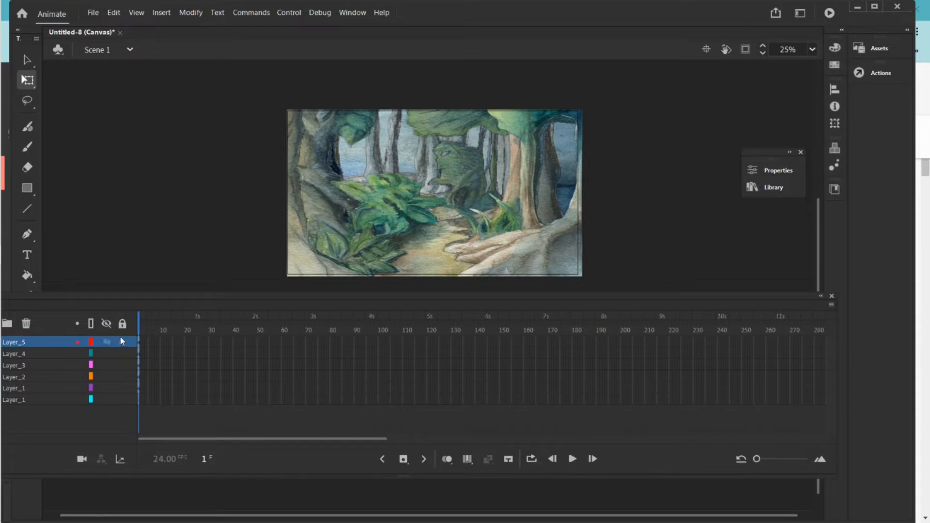
Hide every layer except the Layer_1 that holds the sky painting
left_click(109, 342)
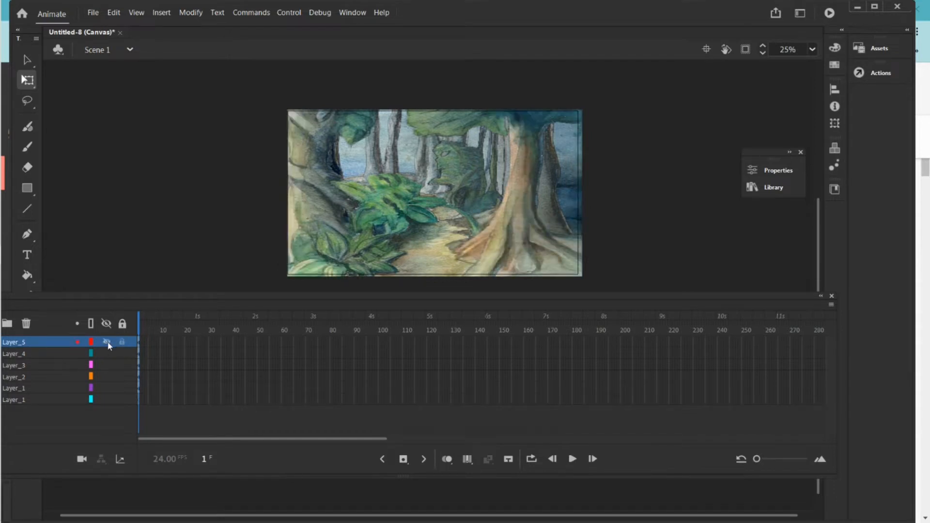
left_click(106, 323)
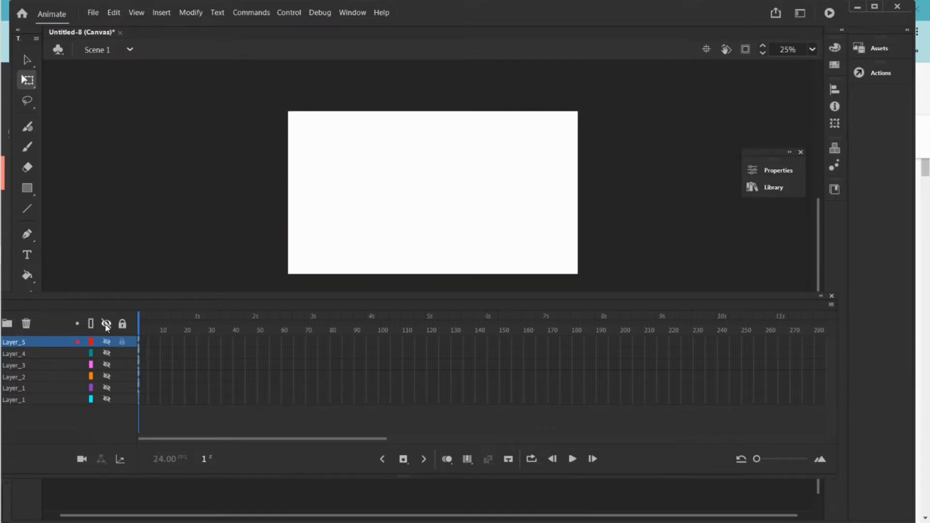
left_click(107, 388)
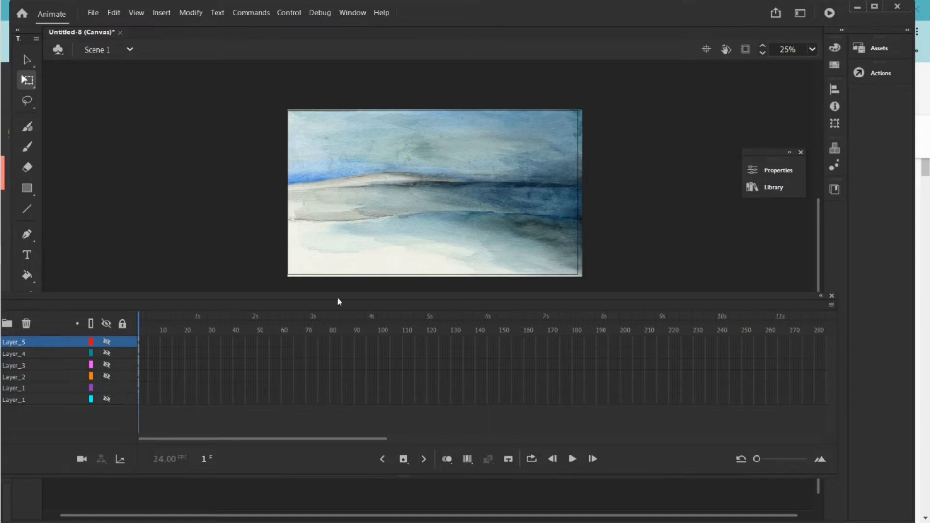
Create a motion tween on the sky painting, converting it to a symbol, extend it to frame 245 and lock its layer
right_click(373, 234)
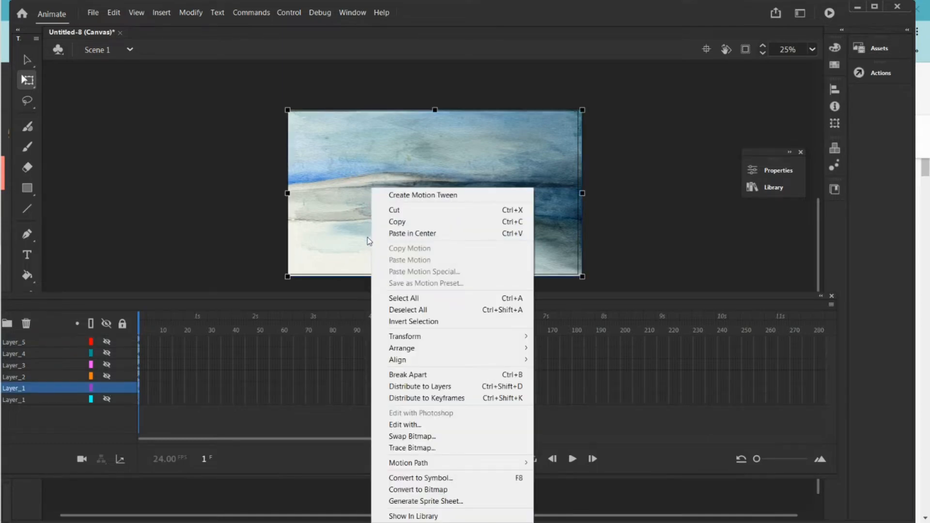
left_click(393, 195)
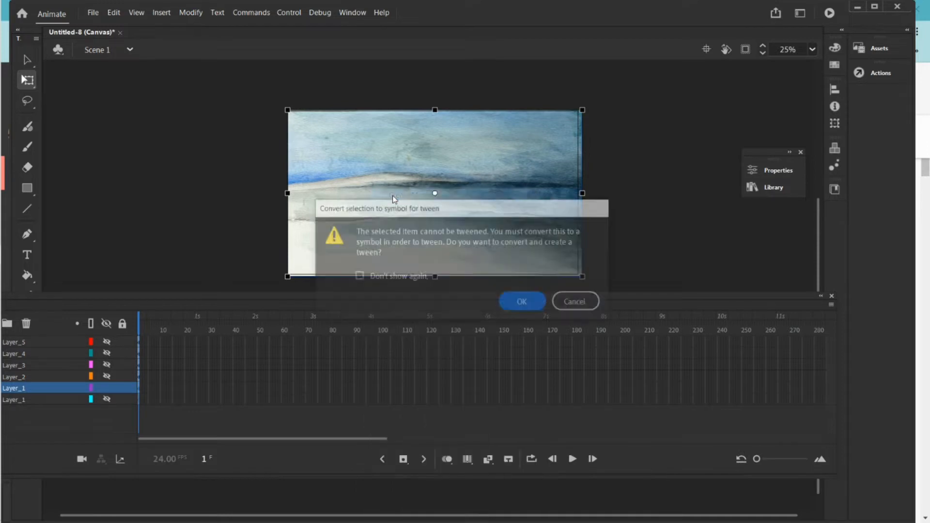
left_click(535, 305)
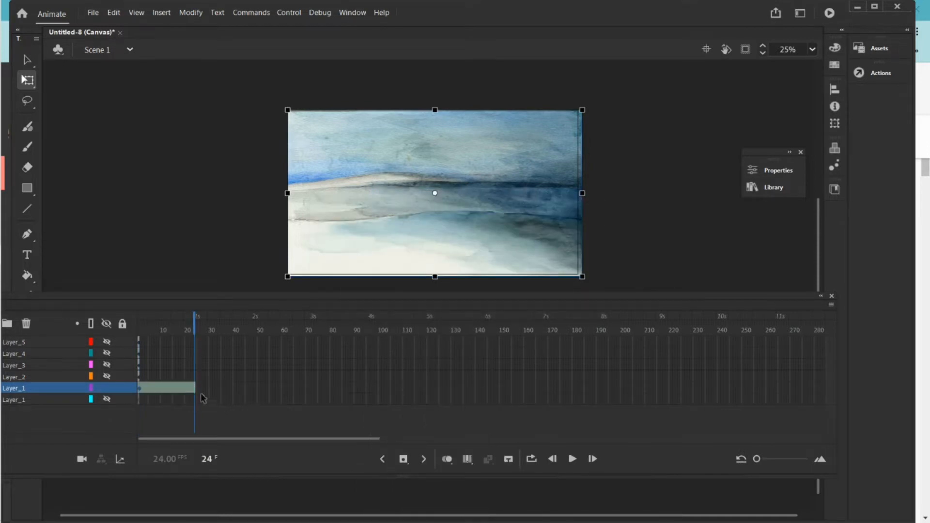
left_click_drag(195, 387, 729, 381)
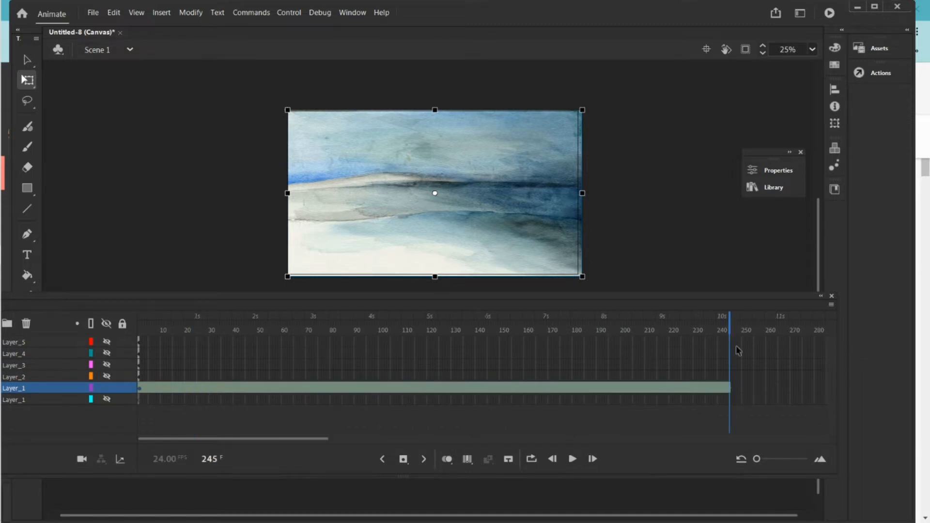
left_click_drag(730, 326, 140, 328)
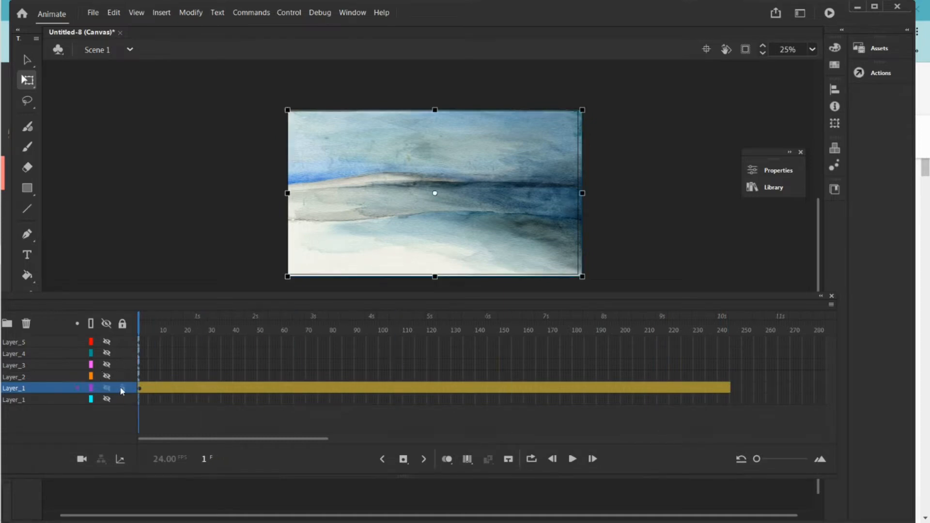
left_click(122, 387)
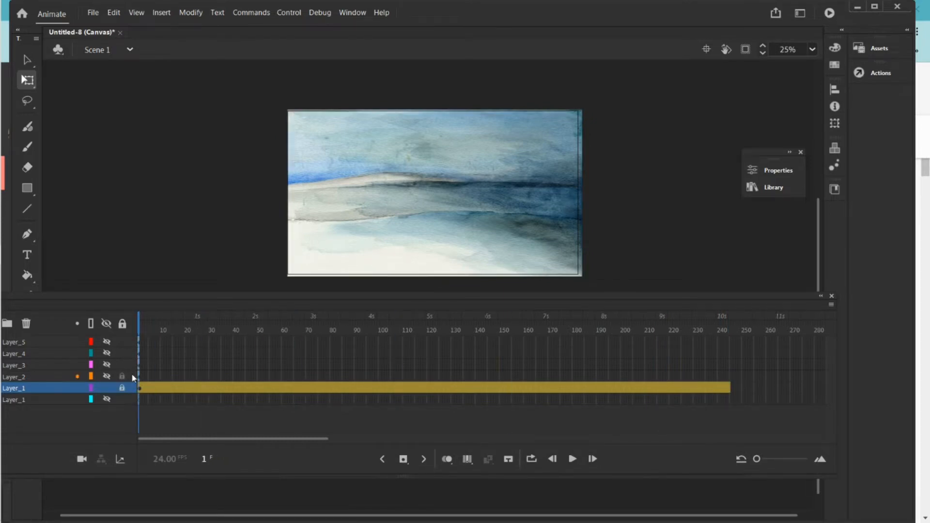
Show Layer_2, create a motion tween on its tree painting as a symbol, extend it to frame 245 and return to frame 1
left_click(129, 376)
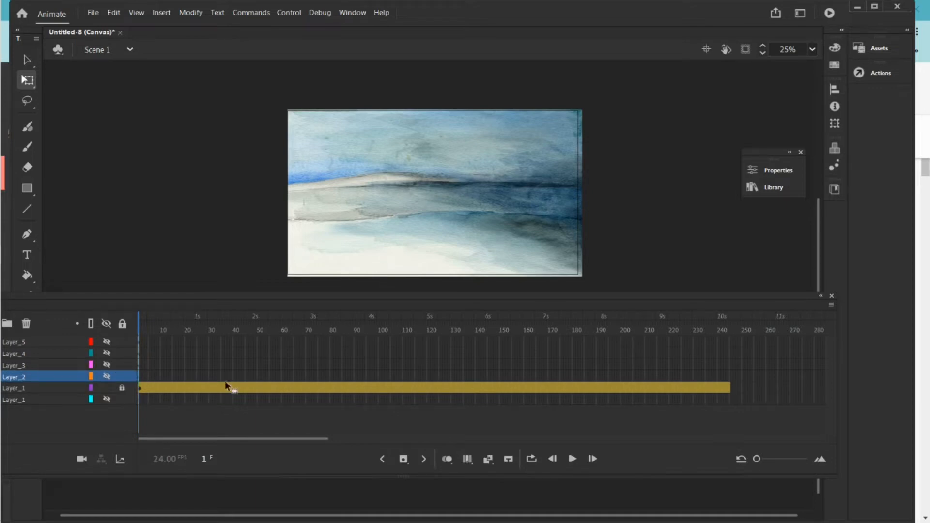
left_click(107, 376)
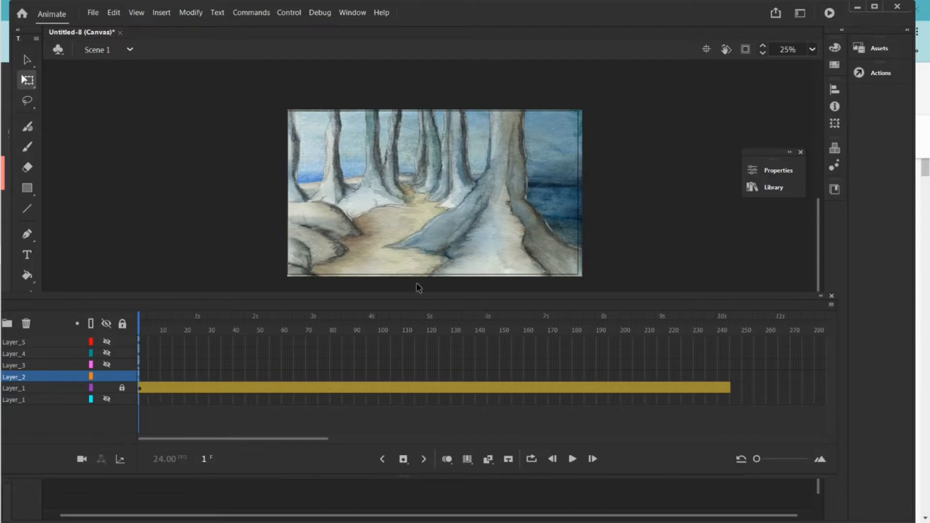
right_click(422, 228)
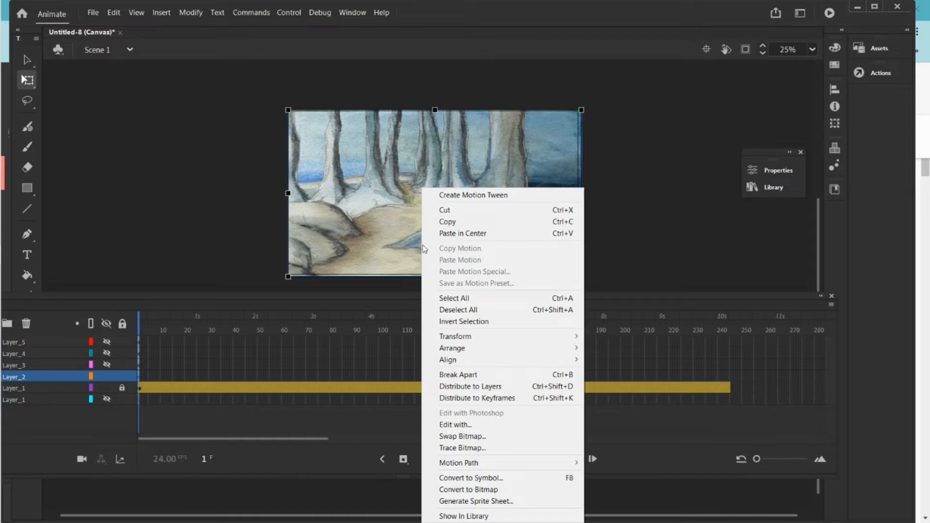
left_click(465, 195)
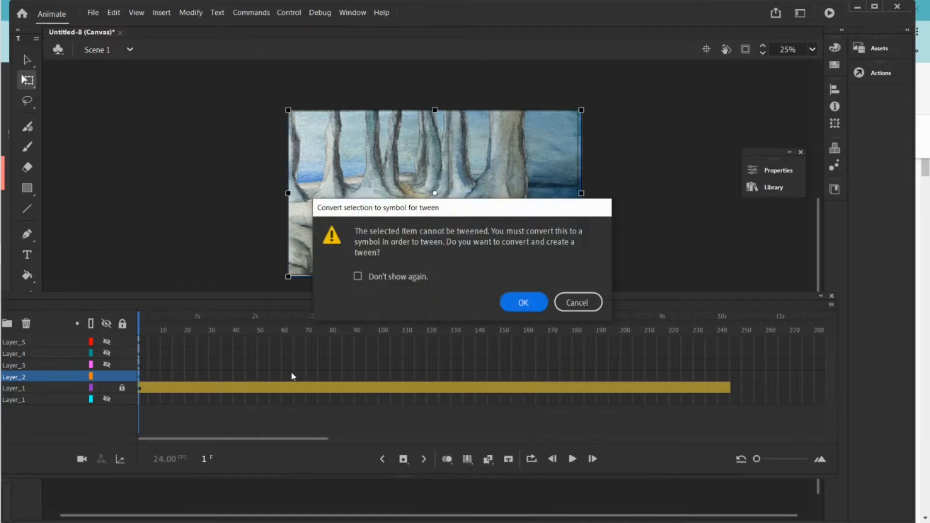
left_click(524, 301)
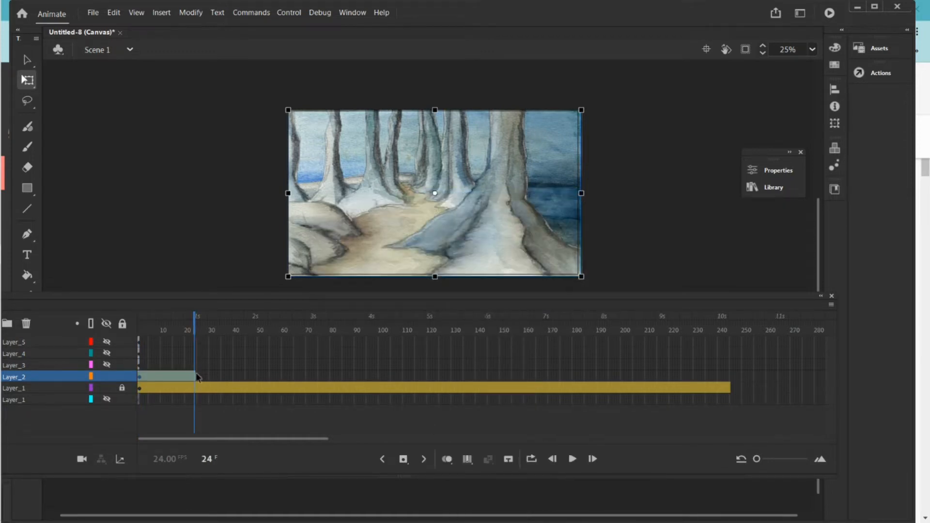
left_click_drag(192, 377, 730, 373)
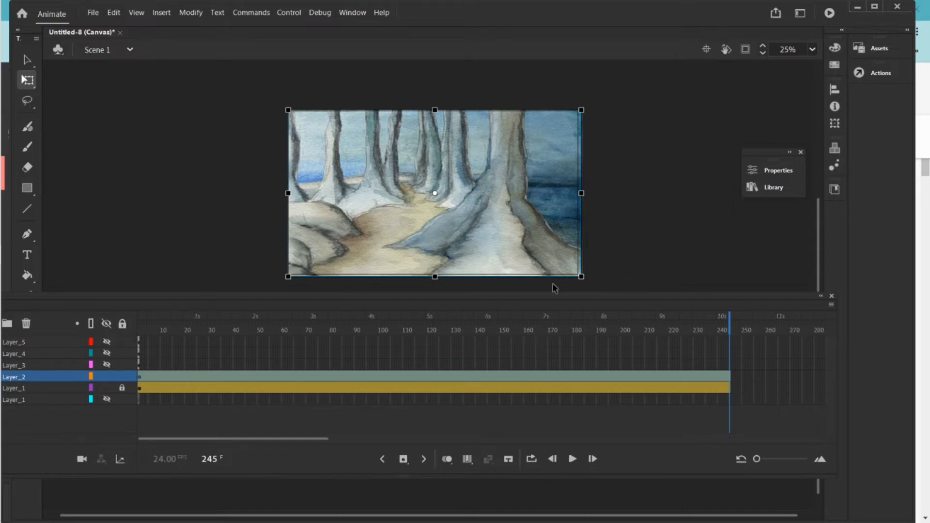
left_click_drag(731, 328, 139, 328)
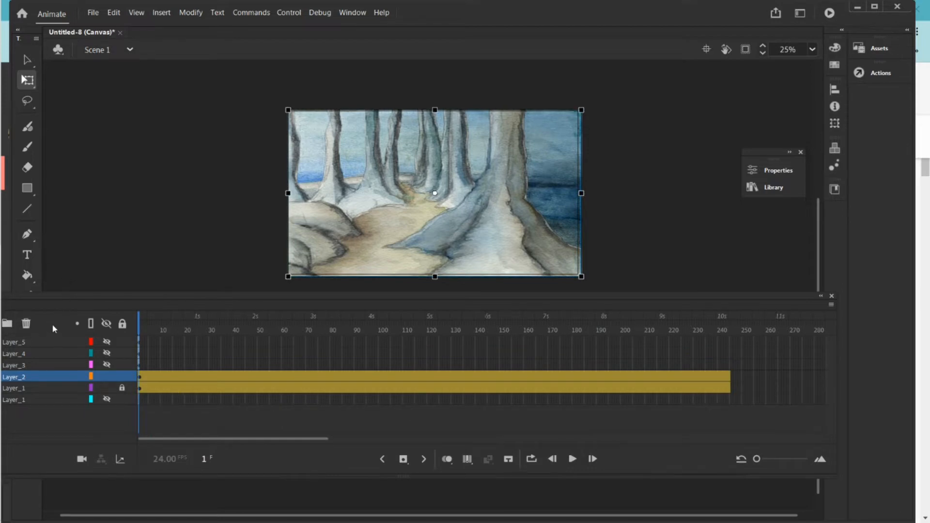
Add a new layer directly above Layer_2 and create a new Graphic symbol named walking man
left_click_drag(92, 299, 143, 296)
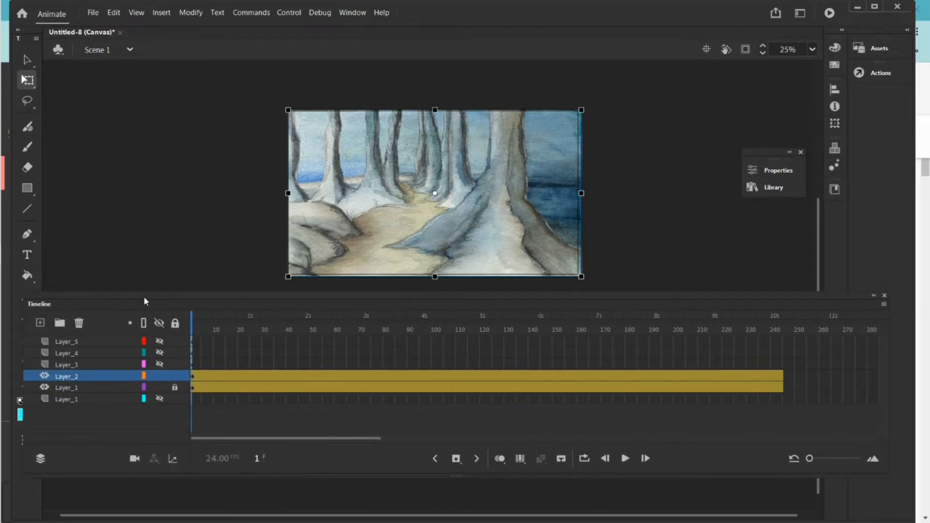
left_click(39, 323)
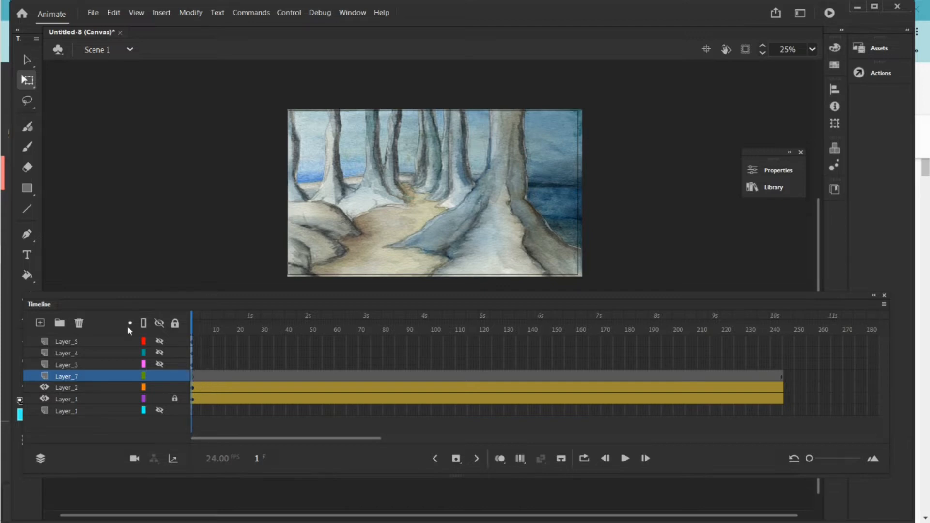
left_click(162, 13)
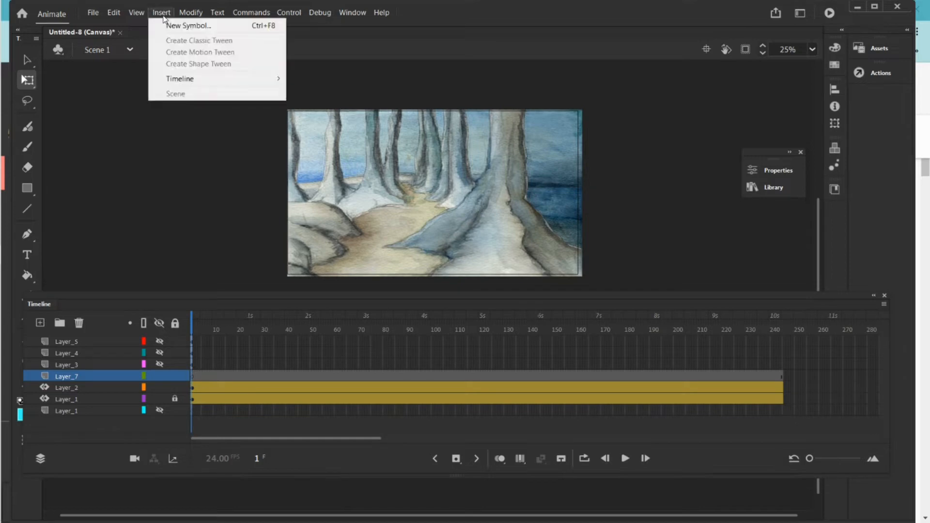
left_click(170, 23)
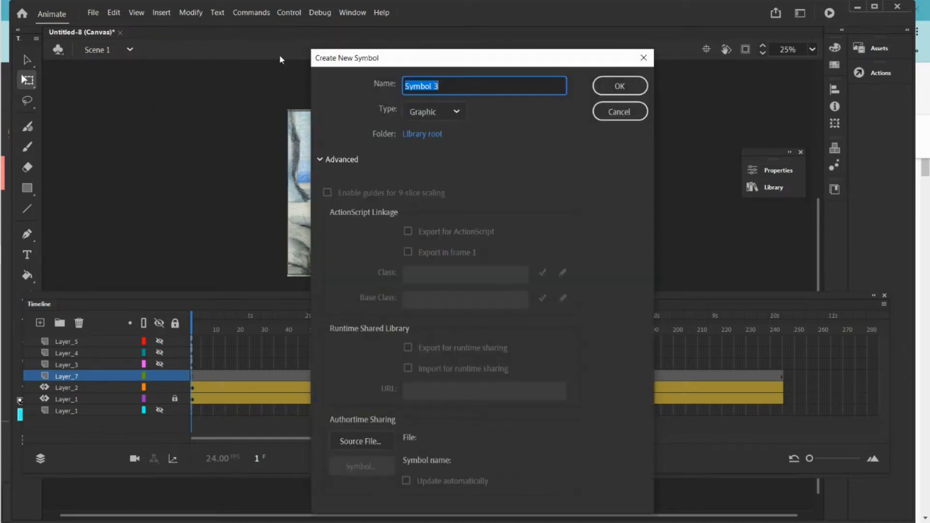
left_click(459, 89)
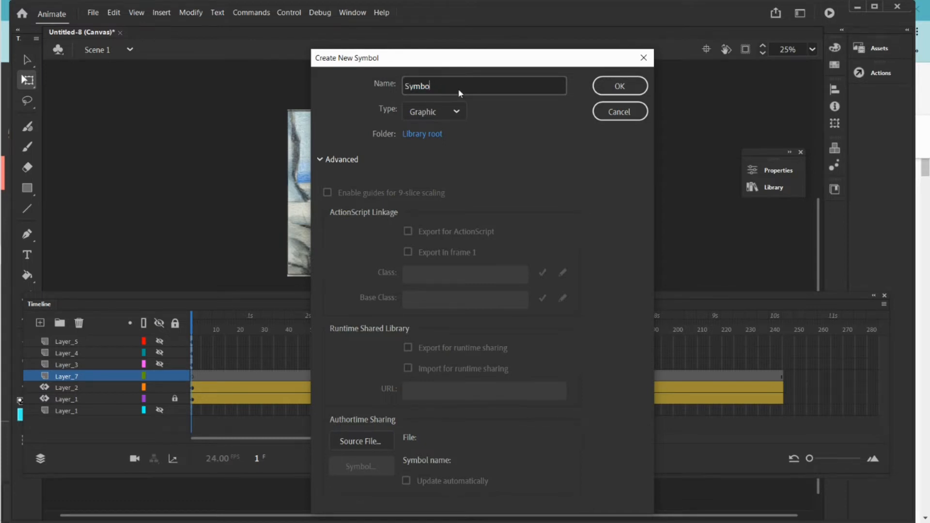
key("BackSpace")
key("BackSpace")
key("BackSpace")
type("walk")
left_click(622, 88)
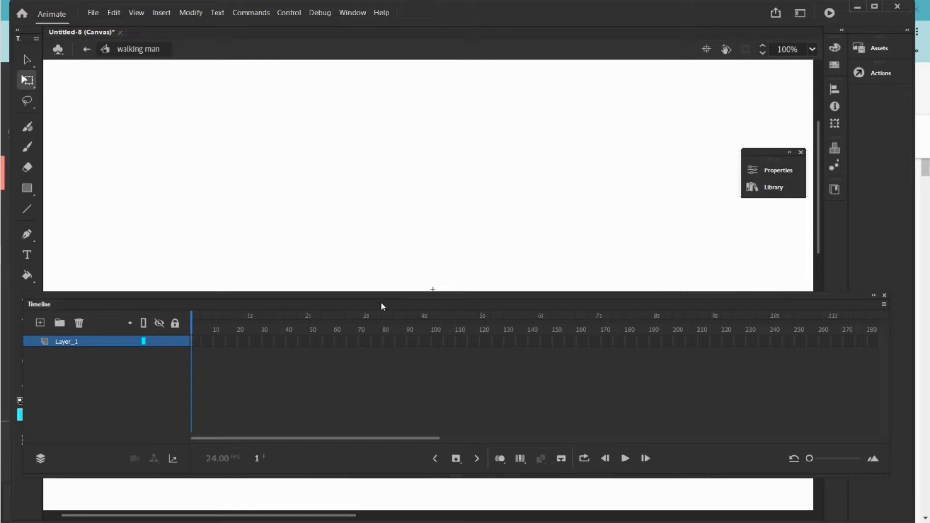
Import all layers of the male model walk cycle stack PSD onto the walking man symbol's stage, converting them to keyframes
left_click(93, 13)
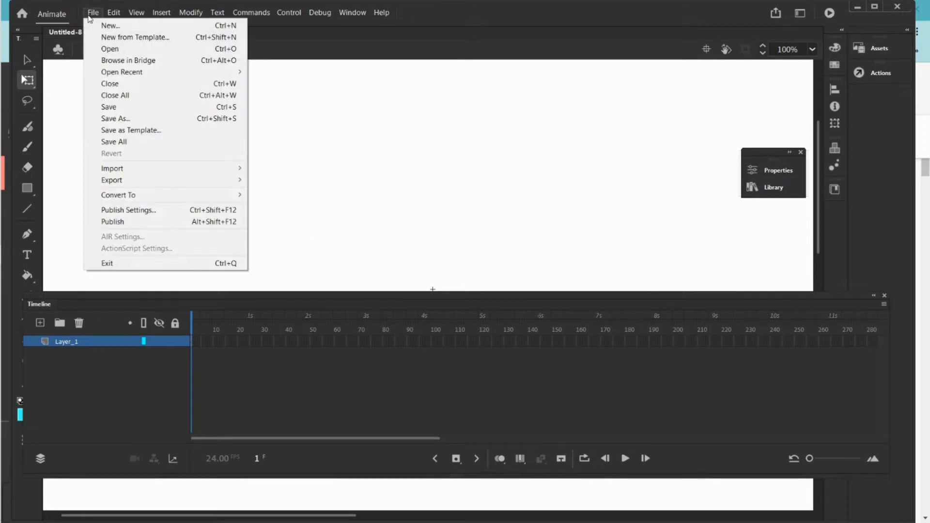
mouse_move(162, 170)
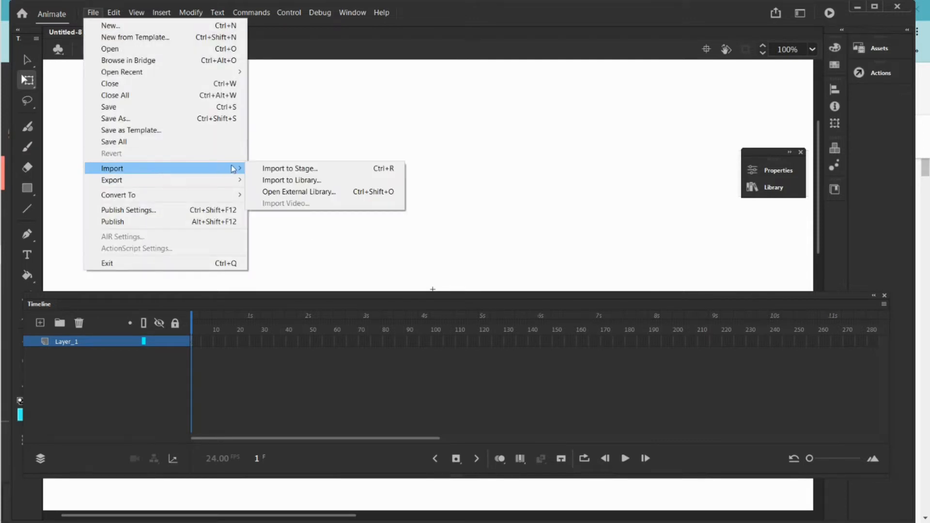
left_click(275, 169)
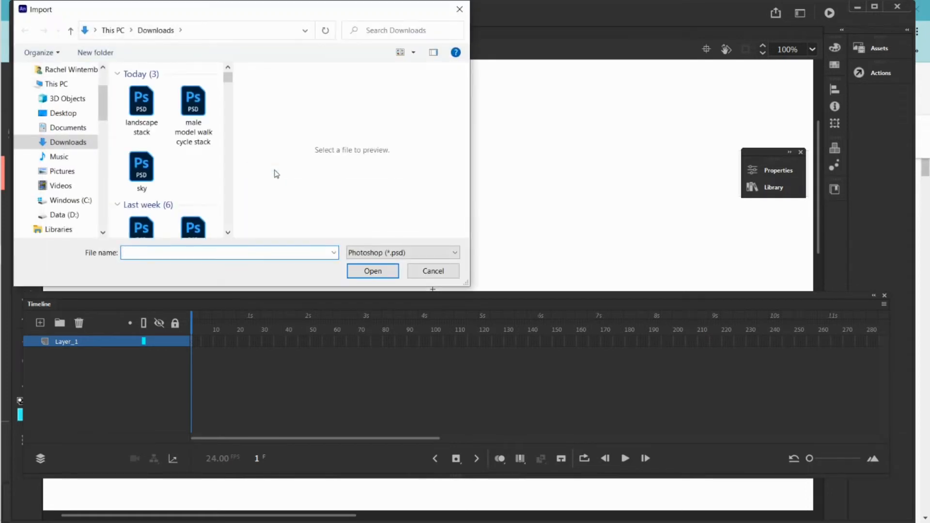
left_click(191, 103)
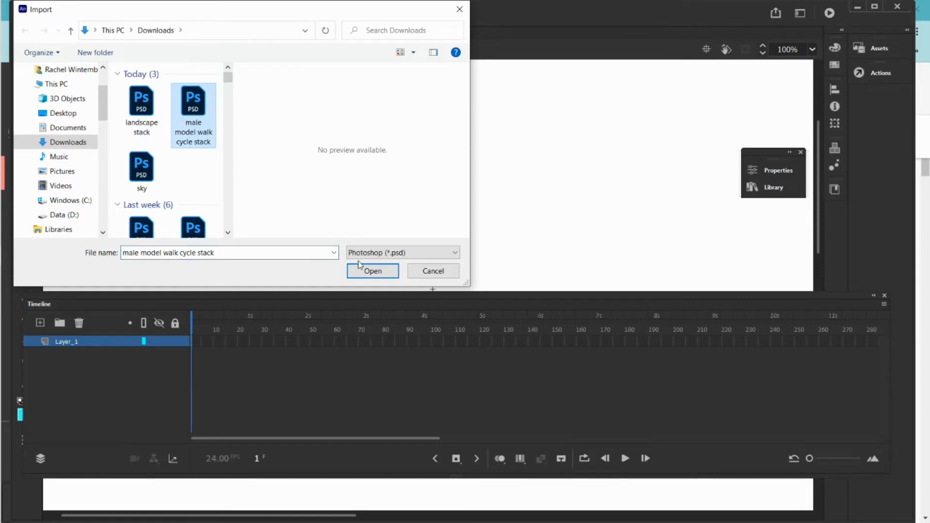
left_click(370, 271)
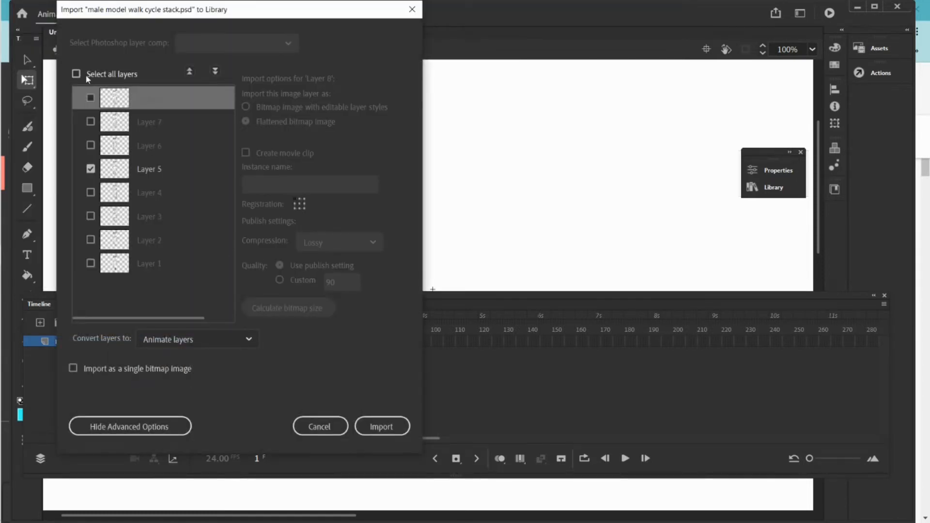
left_click(77, 74)
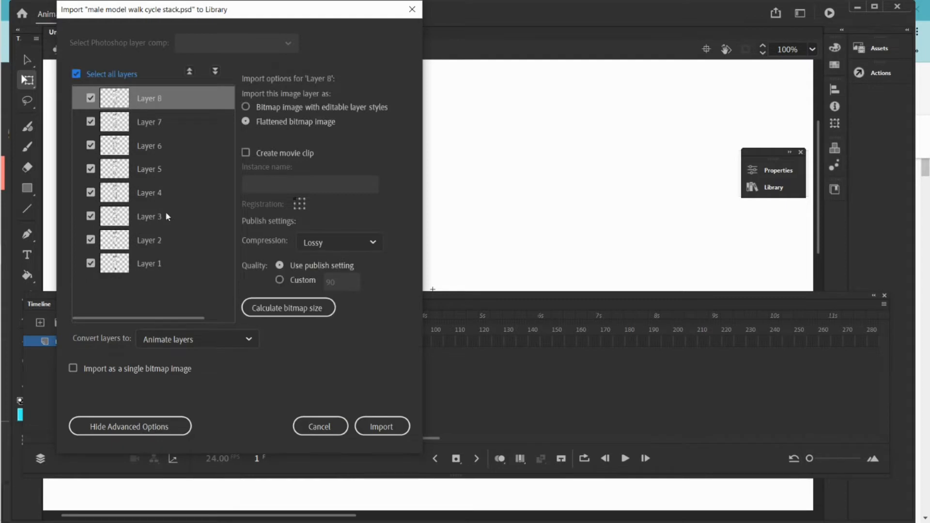
left_click(249, 339)
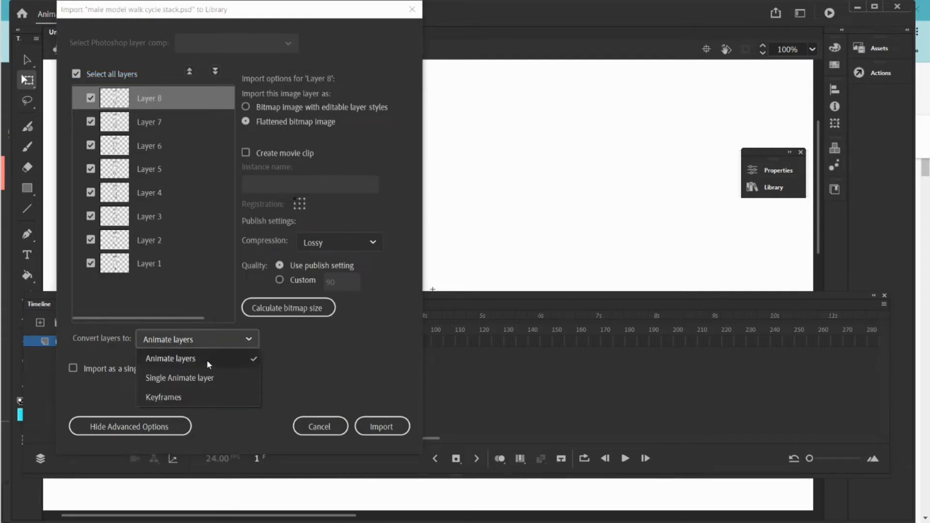
left_click(184, 398)
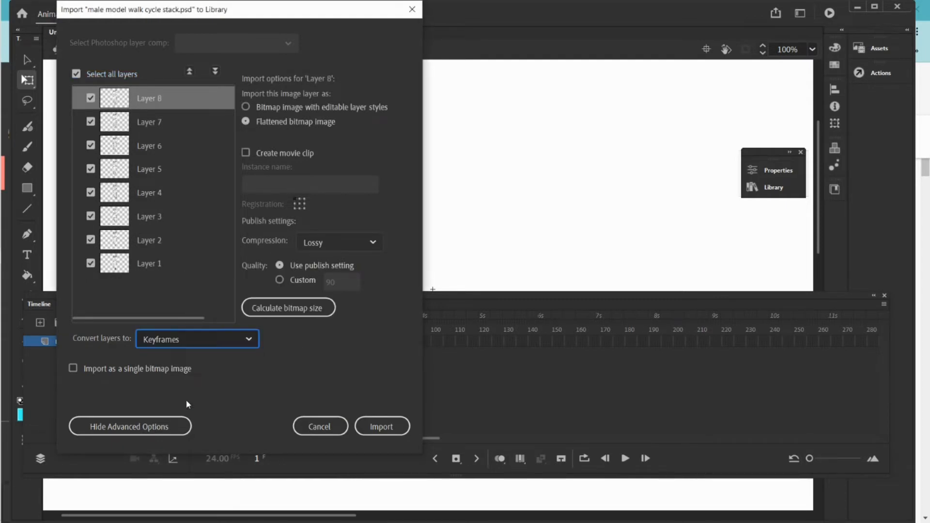
left_click(389, 429)
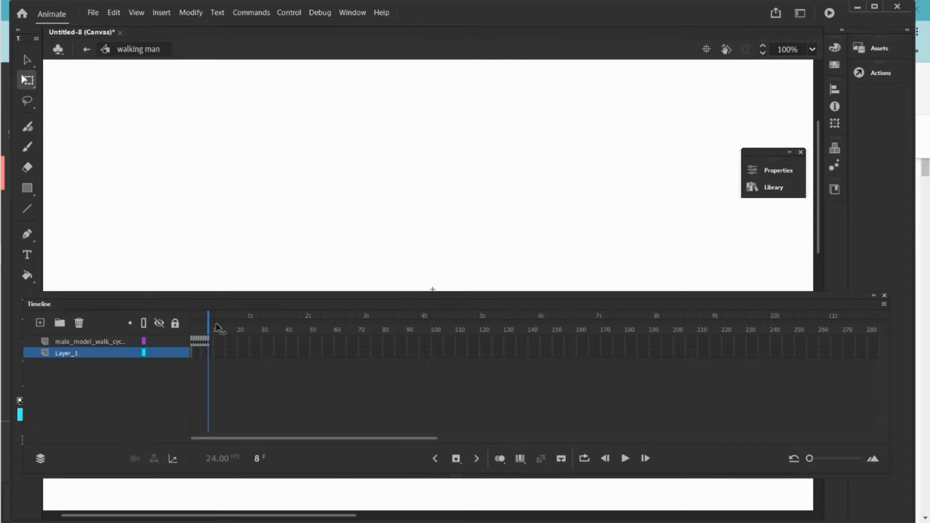
Lower the timeline, return to Scene 1 and place an instance of the walking man symbol on Layer_7 over the forest path
left_click_drag(529, 290, 503, 387)
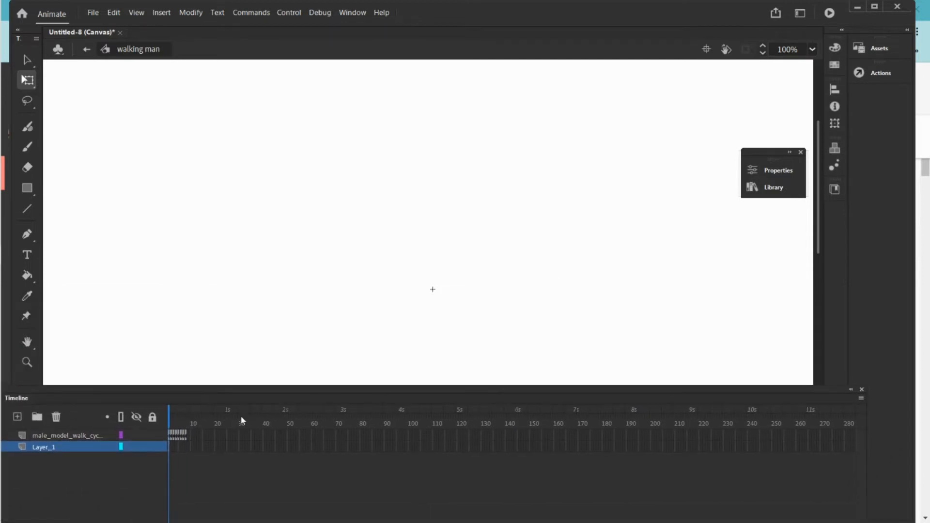
mouse_move(170, 417)
left_mouse_down()
mouse_move(193, 419)
mouse_move(167, 420)
left_mouse_up()
left_click(87, 50)
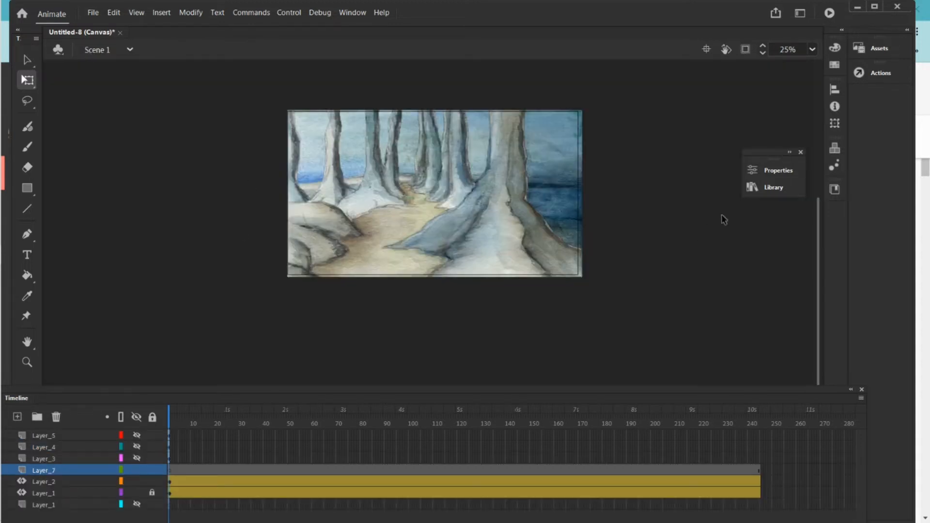
left_click(760, 187)
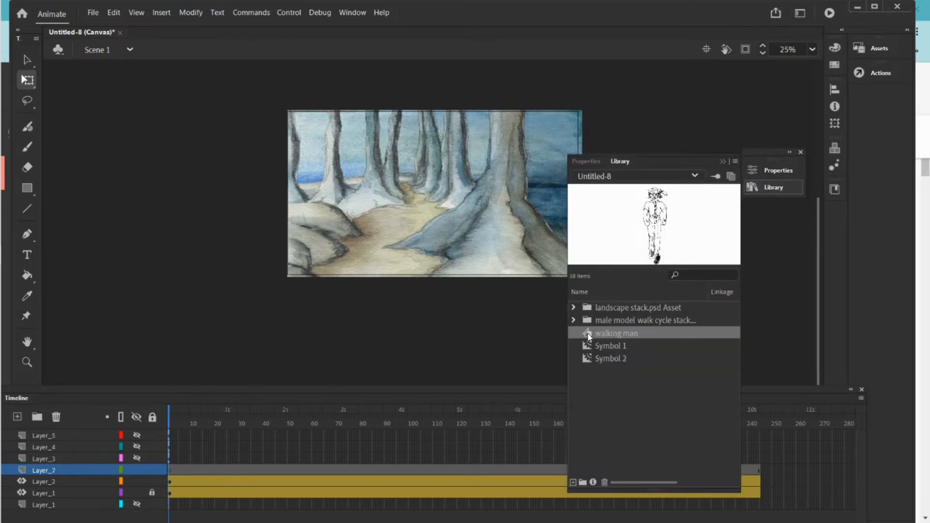
left_click_drag(588, 336, 407, 185)
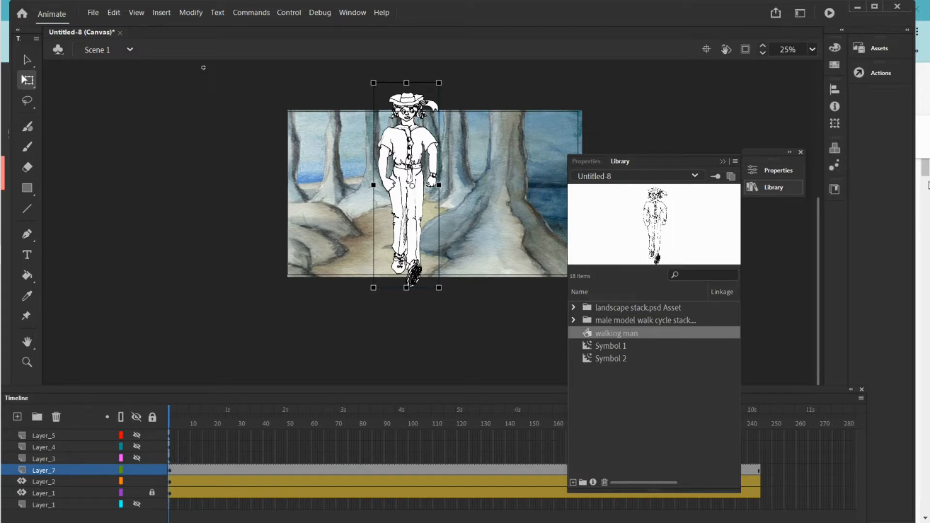
left_click(727, 162)
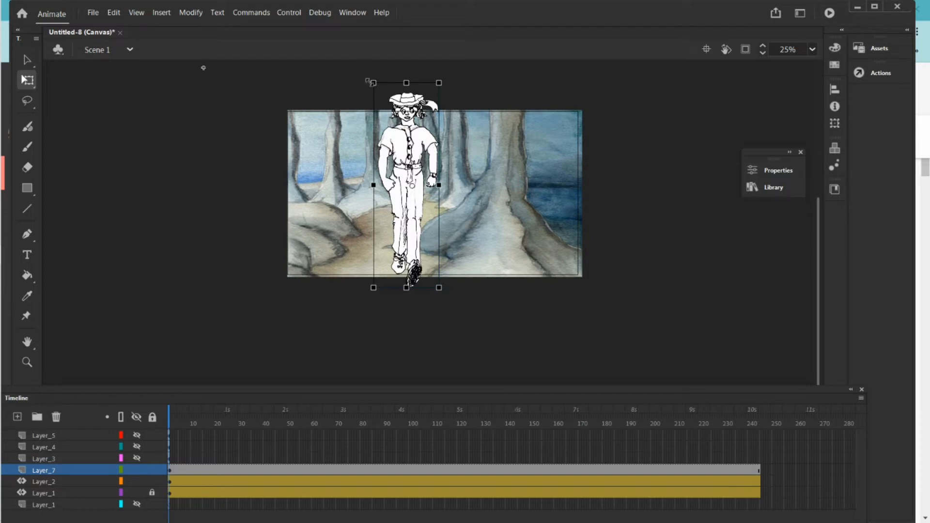
Shrink the walking man to a small distant figure at the far end of the path and create a motion tween on him
left_click_drag(367, 80, 403, 131)
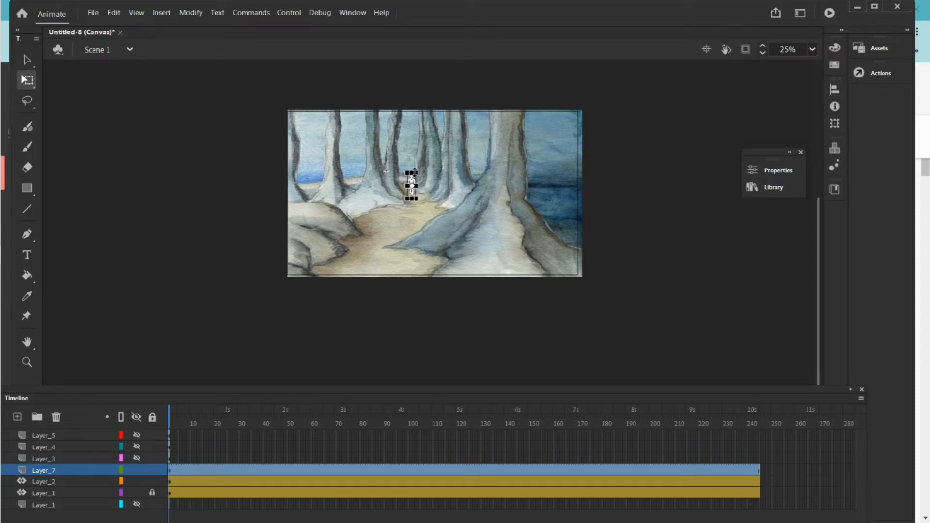
mouse_move(405, 171)
left_mouse_down()
mouse_move(371, 154)
mouse_move(355, 161)
mouse_move(404, 163)
left_mouse_up()
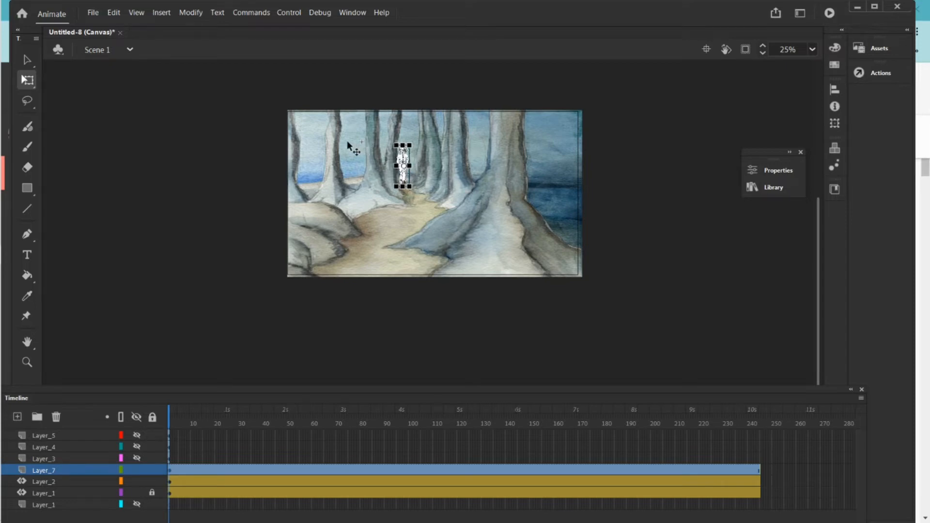
right_click(404, 161)
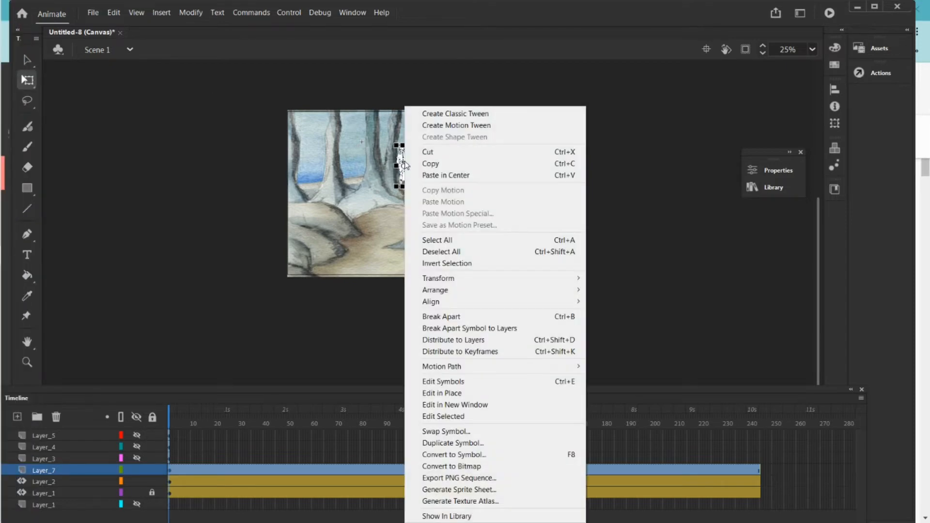
left_click(435, 125)
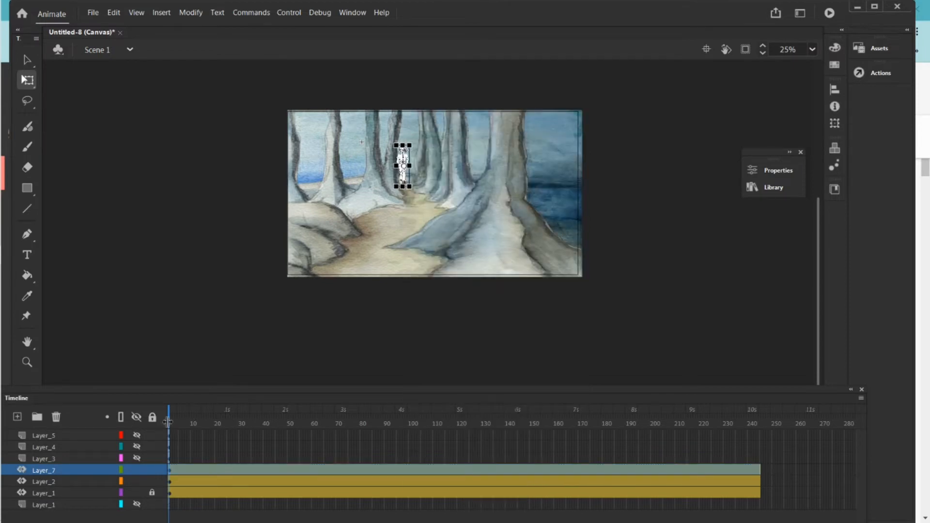
Enlarge the walking man progressively at 1 and 2 seconds, moving him down the path first to the right, then to the left
left_click_drag(175, 422, 227, 424)
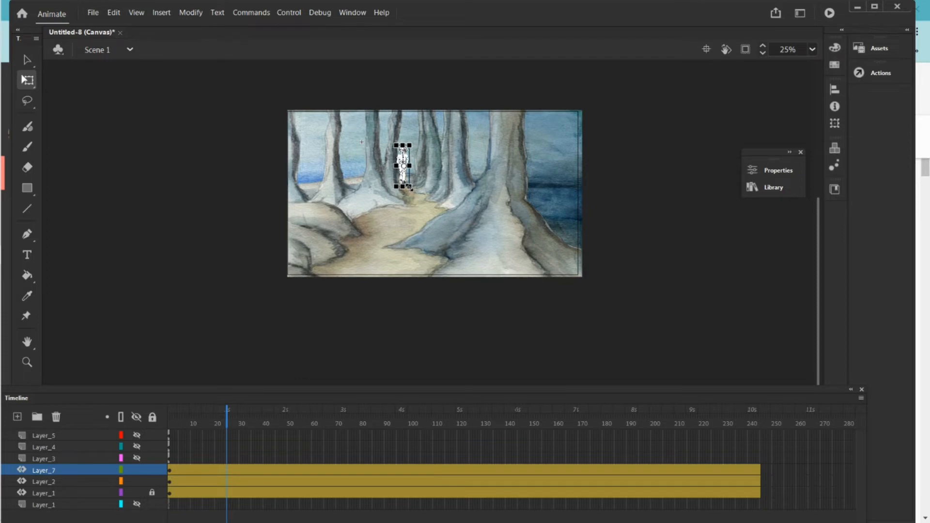
left_click_drag(410, 189, 413, 199)
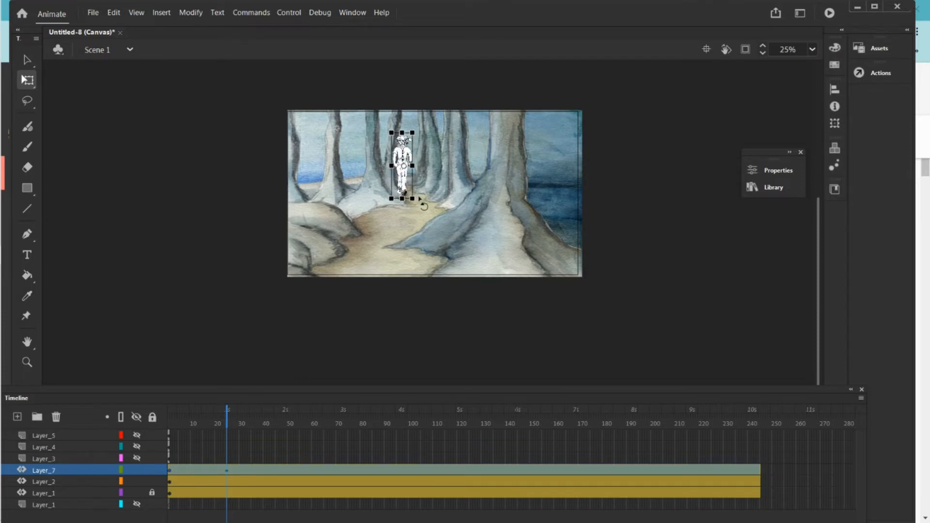
left_click_drag(403, 155, 418, 167)
left_click_drag(227, 422, 287, 421)
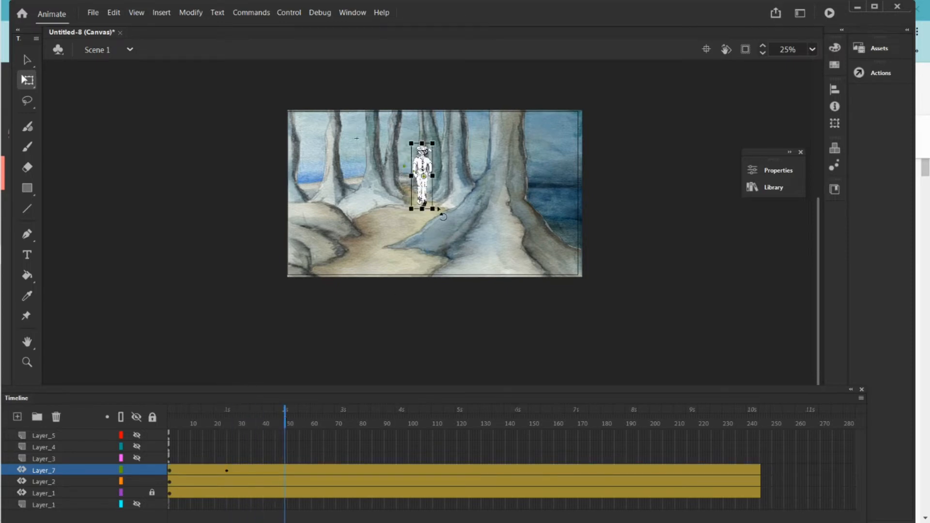
left_click_drag(432, 208, 435, 222)
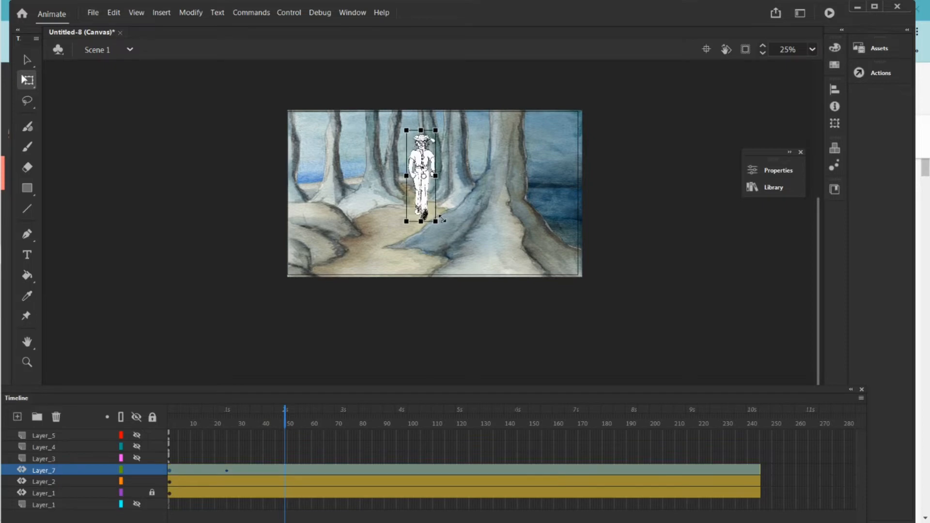
left_click_drag(424, 190, 391, 200)
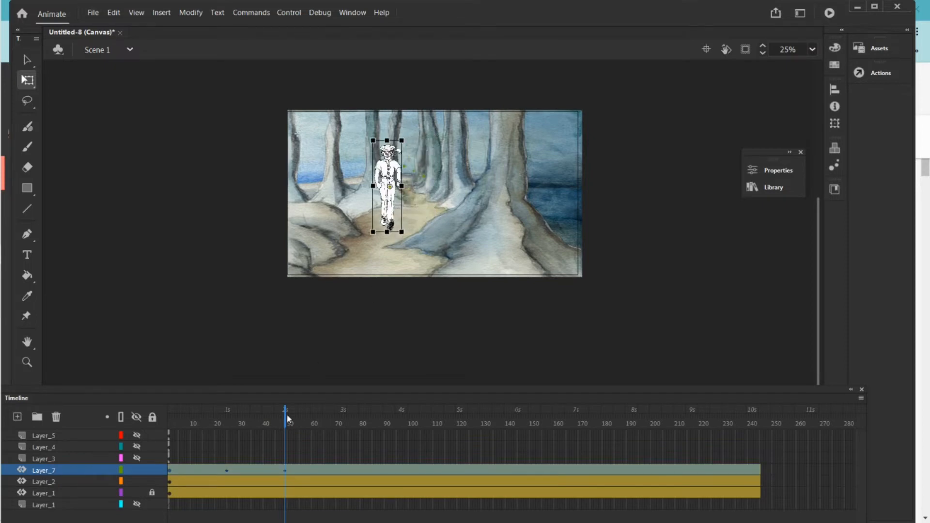
Enlarge the walking man at 3 seconds and shift him down-left, then enlarge him again at about frame 105
left_click_drag(283, 423, 342, 421)
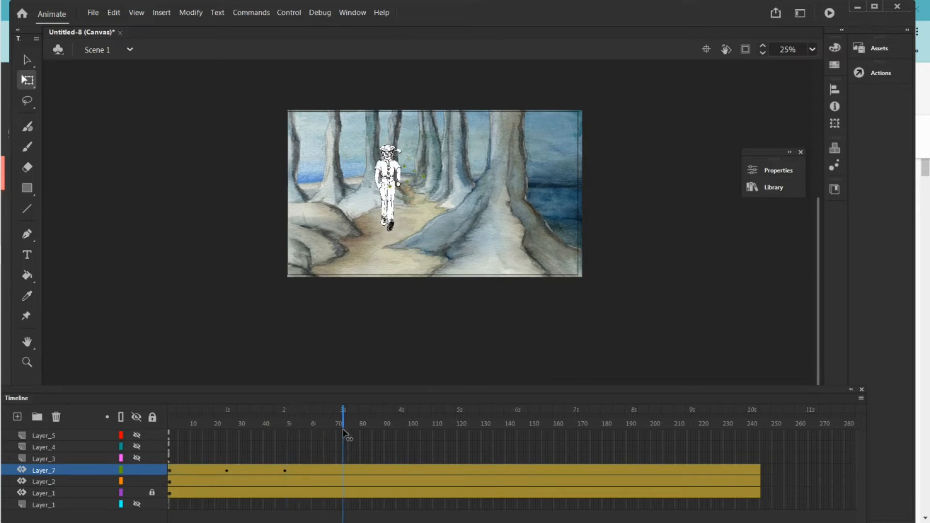
left_click_drag(402, 232, 408, 244)
left_click_drag(391, 206, 377, 217)
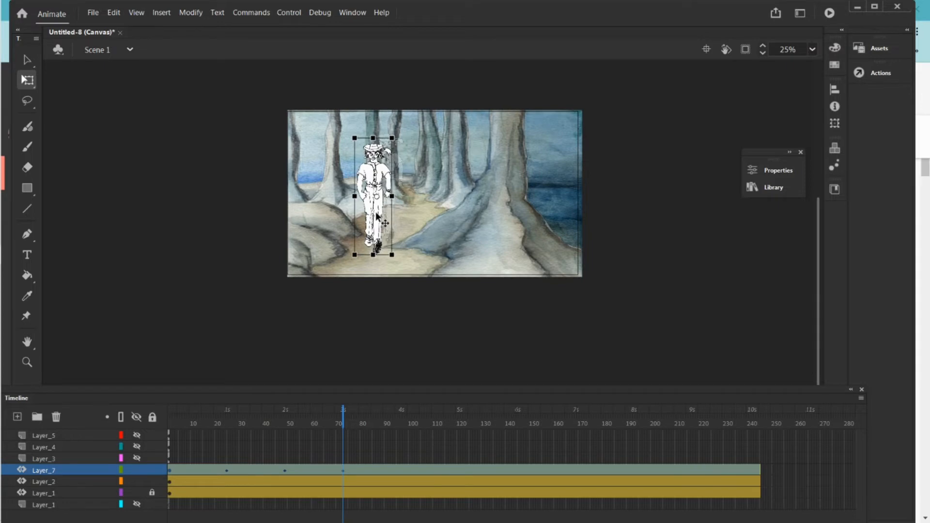
left_click(343, 431)
left_click_drag(343, 431, 423, 443)
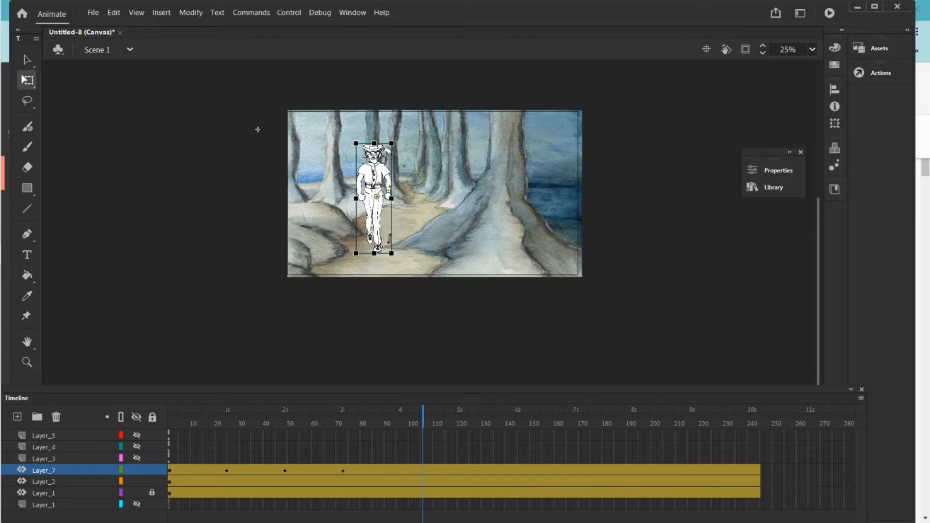
left_click_drag(391, 253, 408, 274)
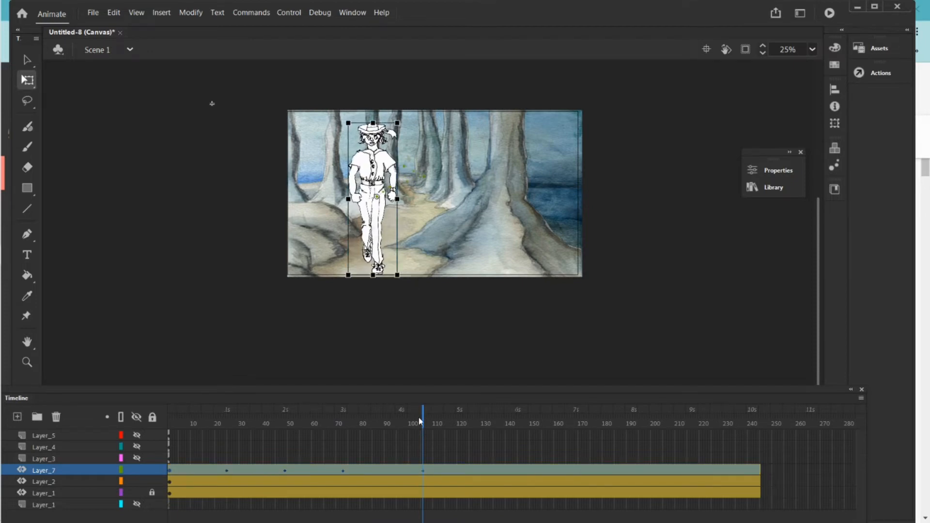
At about frame 130, move the walking man down-right and enlarge him until his legs extend below the stage
left_click_drag(419, 417, 478, 422)
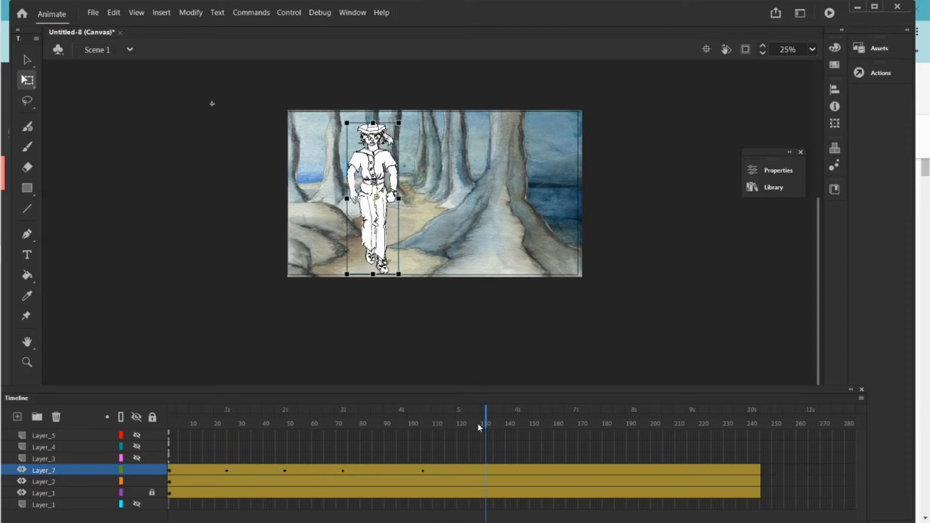
left_click_drag(379, 224, 426, 271)
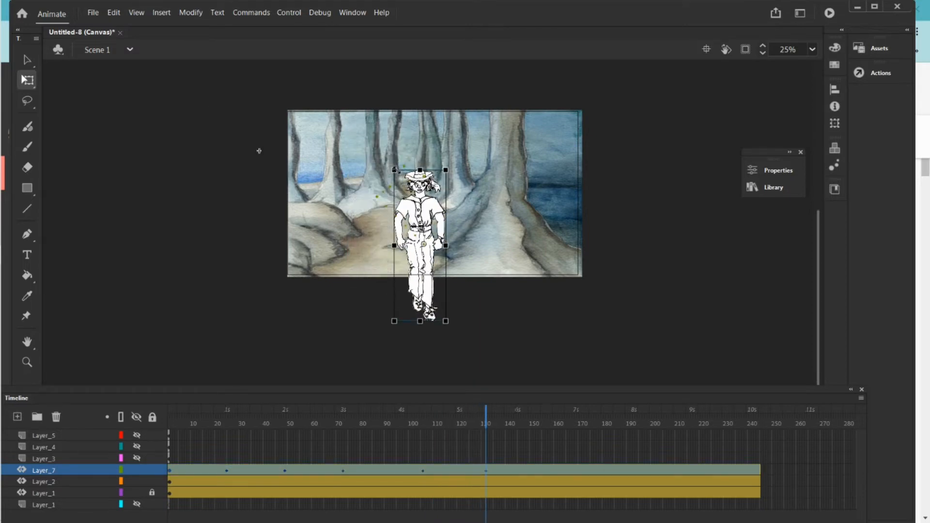
left_click_drag(394, 170, 378, 130)
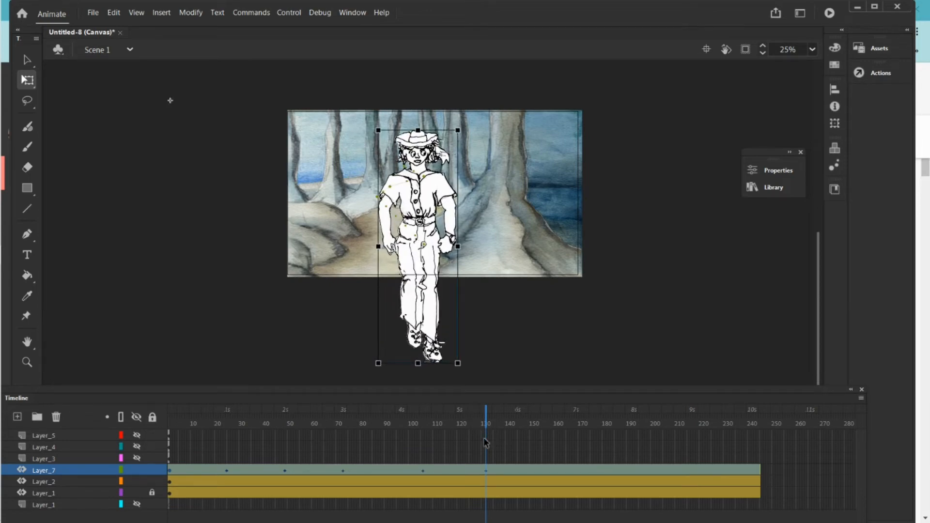
Shorten the walking man's tween span on Layer_7 so that it ends at frame 140
left_click_drag(488, 437, 486, 445)
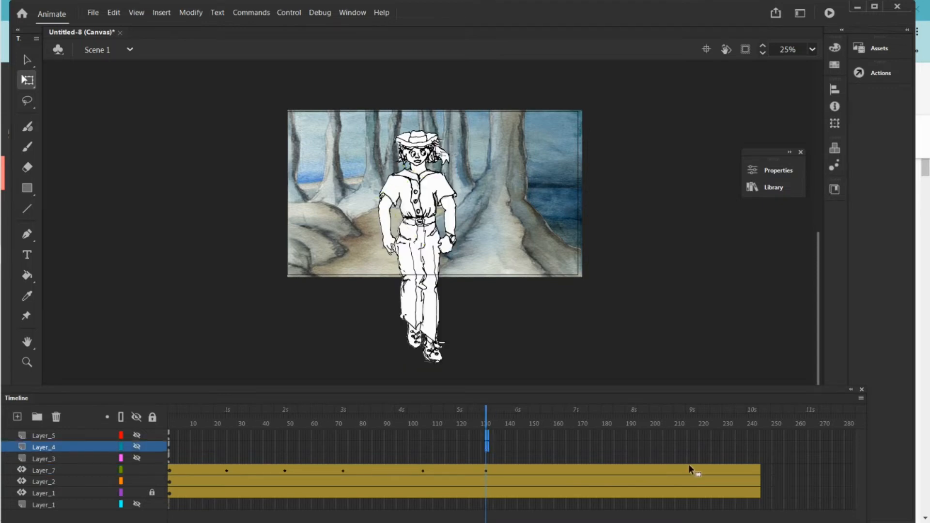
left_click(759, 470)
left_click_drag(759, 470, 508, 471)
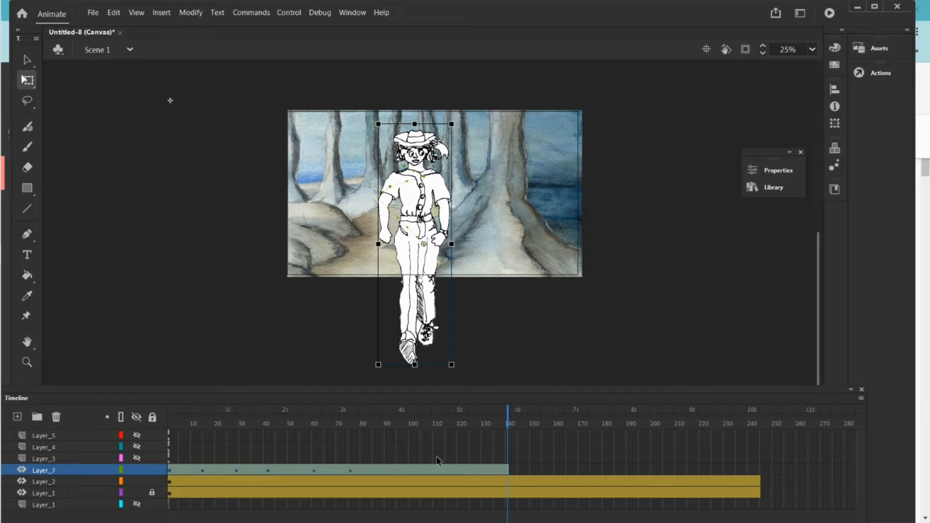
Copy Layer_7, the layer containing the walking man's motion tween
right_click(409, 472)
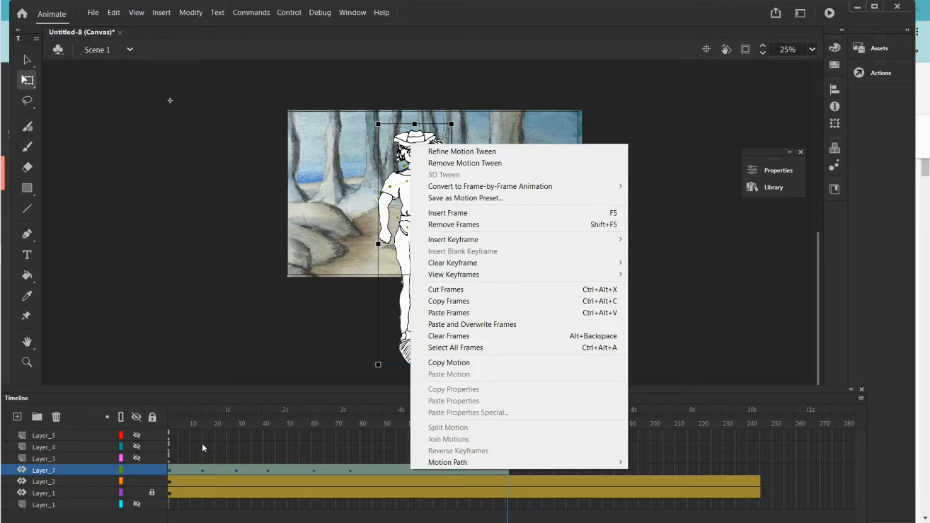
right_click(94, 469)
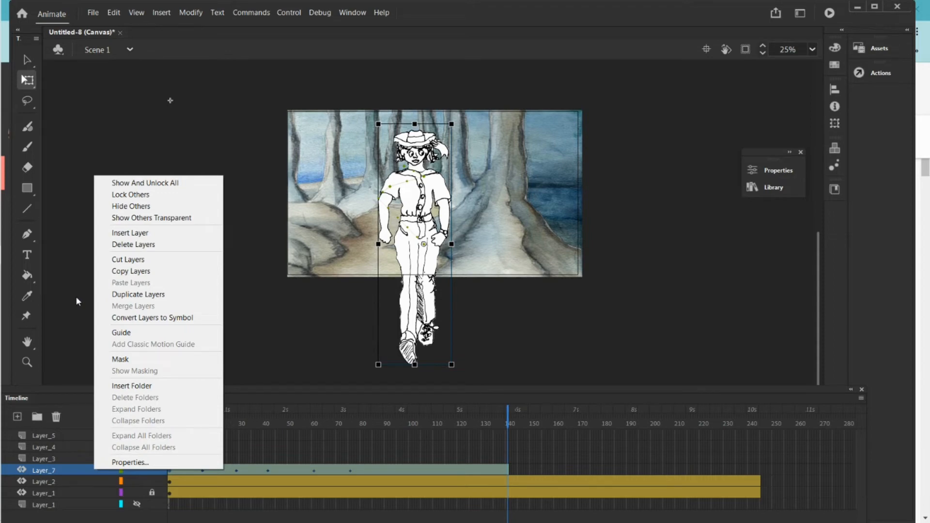
left_click(114, 273)
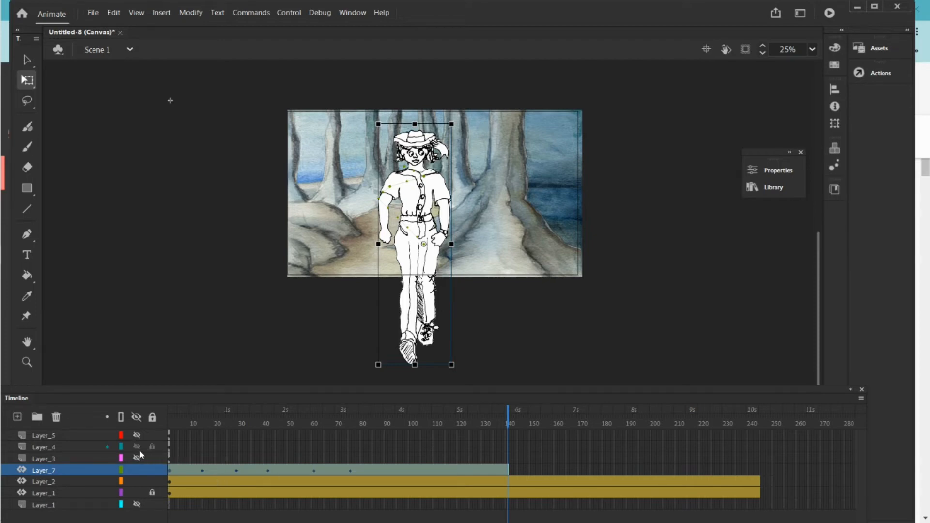
Paste the copied walking man layer directly above Layer_3
left_click(87, 457)
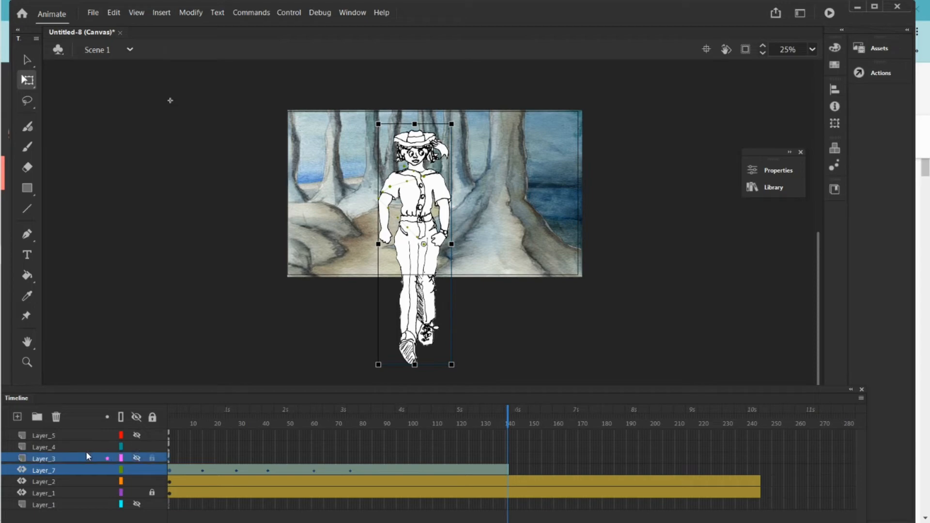
right_click(86, 451)
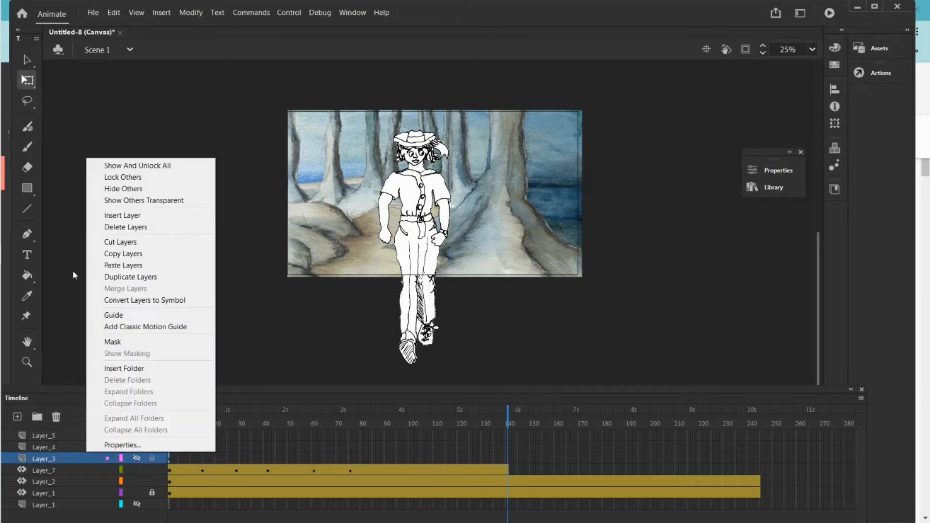
left_click(111, 265)
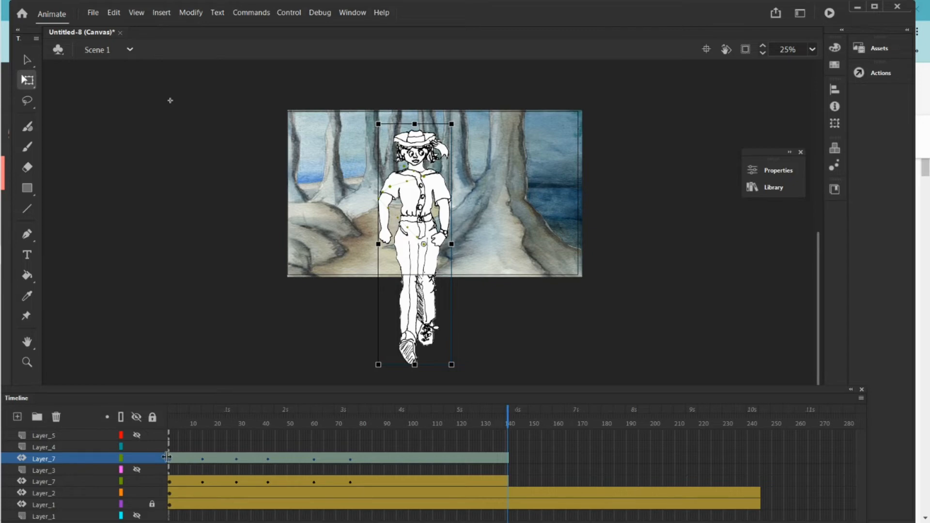
Shift the pasted Layer_7's whole tween span along the timeline so that it starts at about frame 140
mouse_move(167, 456)
left_mouse_down()
mouse_move(174, 456)
mouse_move(166, 456)
left_mouse_up()
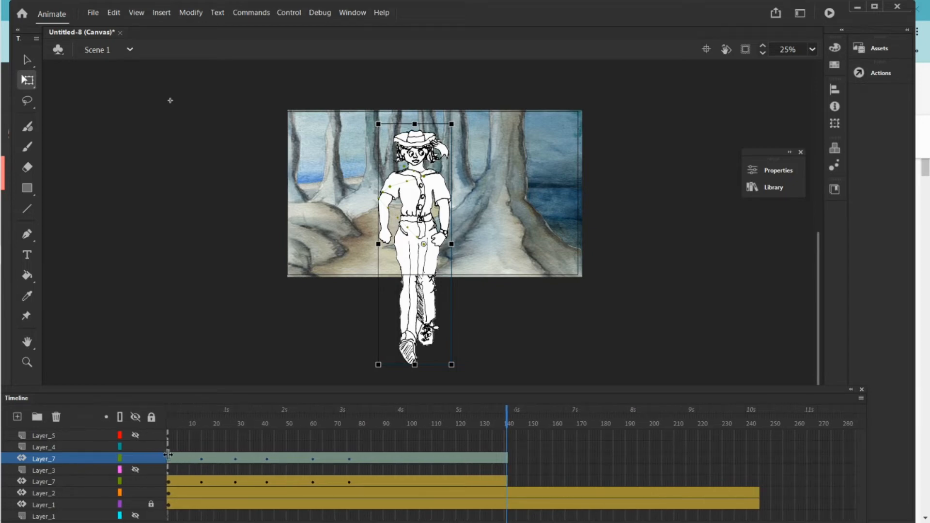
left_click(414, 459)
left_click(415, 457)
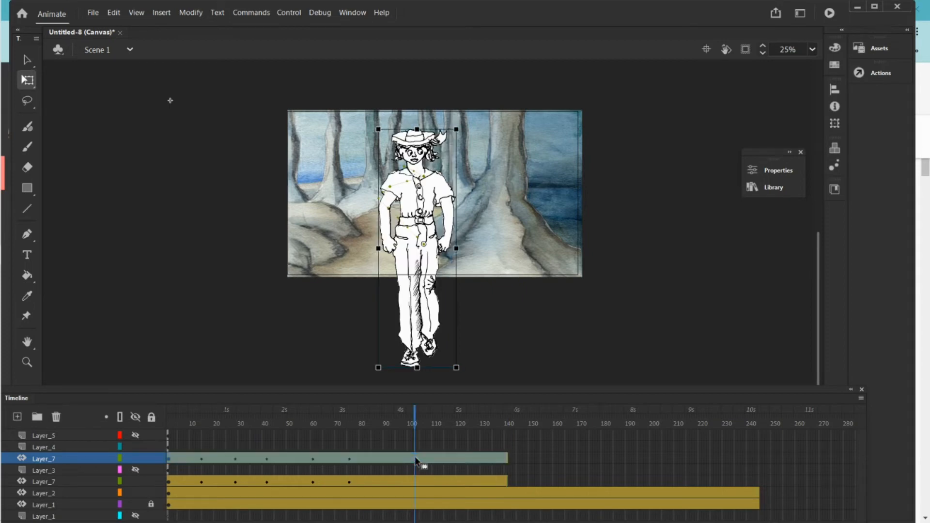
left_click(425, 459)
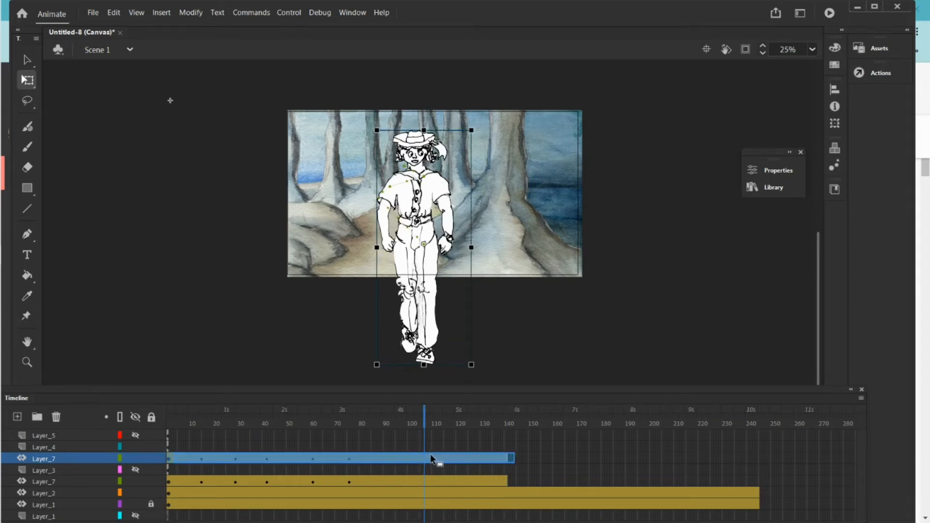
left_click_drag(430, 455, 763, 458)
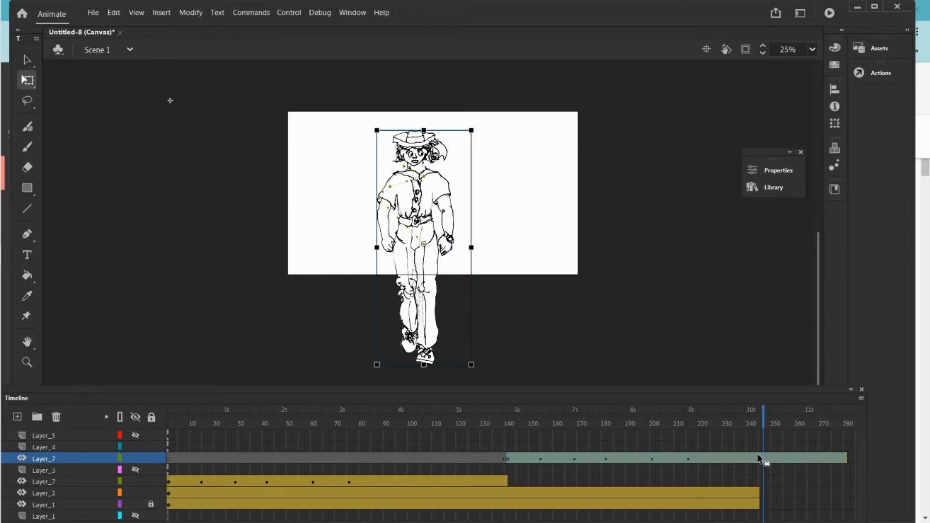
left_click_drag(763, 422, 783, 437)
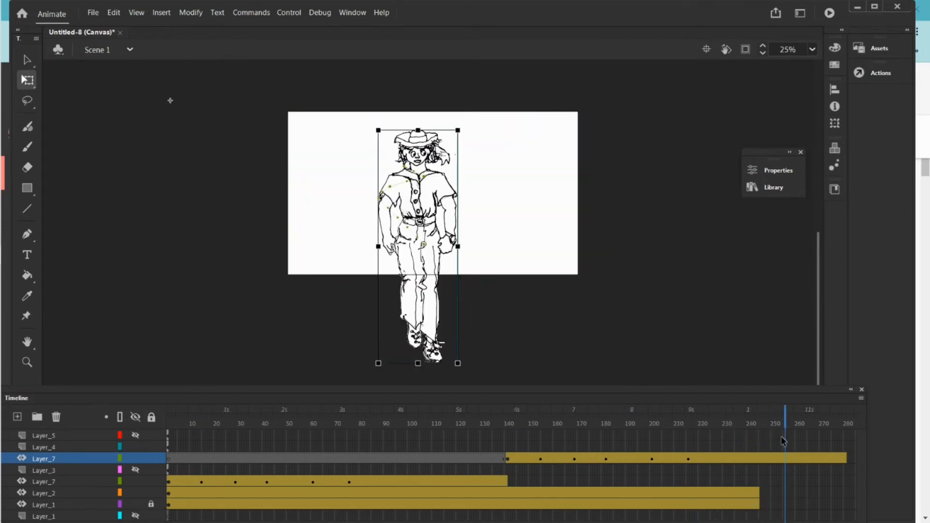
Convert the pasted Layer_7's tween to frame-by-frame animation with a keyframe on each frame, and reverse the frames
right_click(729, 463)
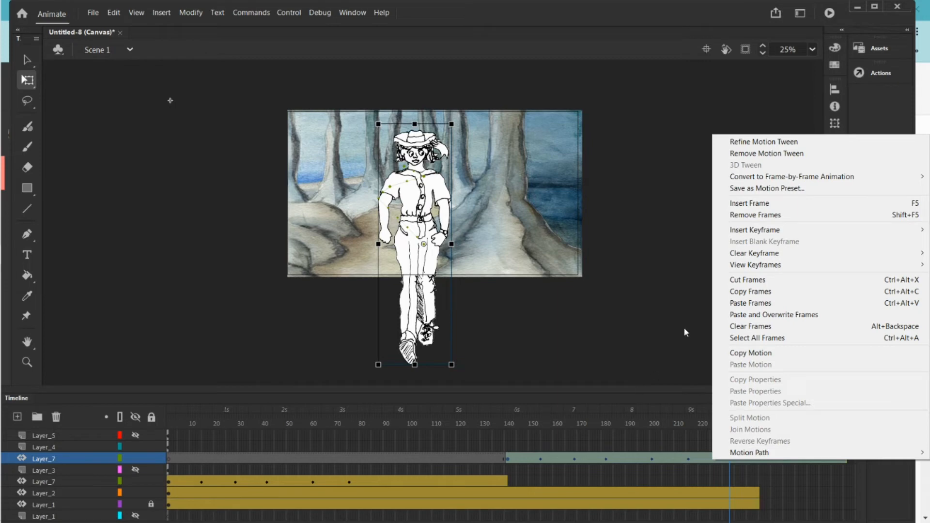
mouse_move(774, 178)
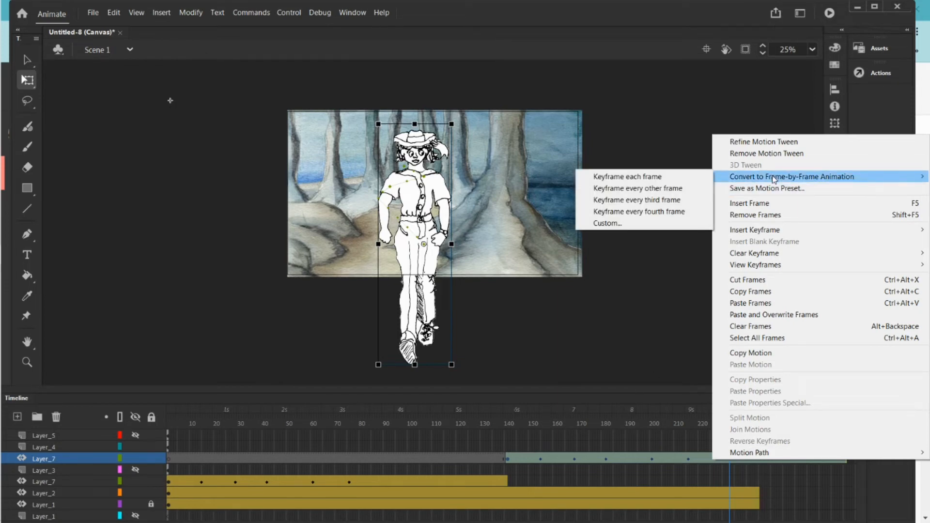
left_click(666, 177)
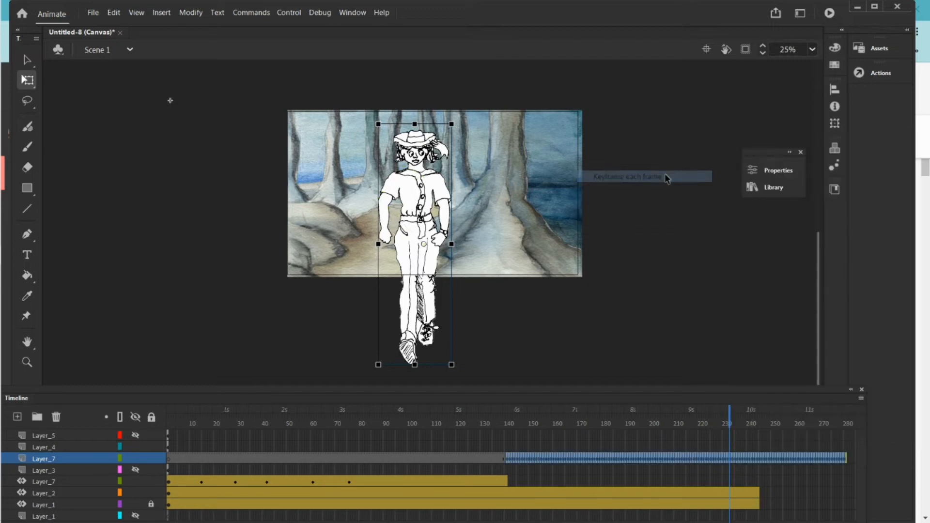
right_click(720, 463)
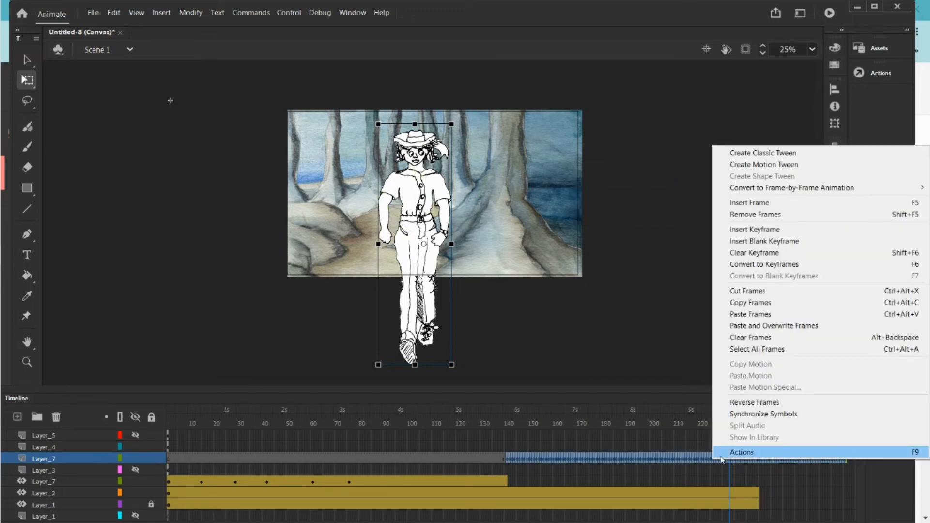
left_click(745, 401)
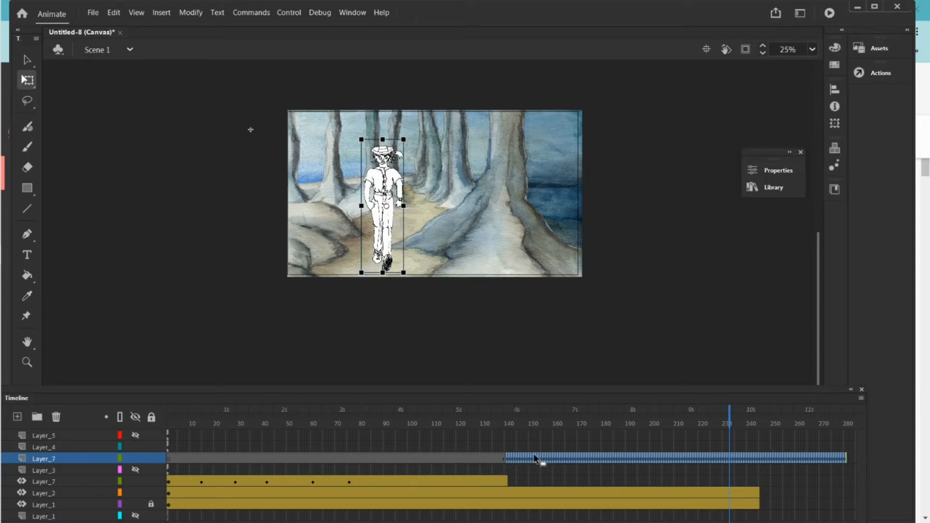
Remove all frames of the upper Layer_7 after its first reversed keyframe at about frame 140
left_click(510, 458)
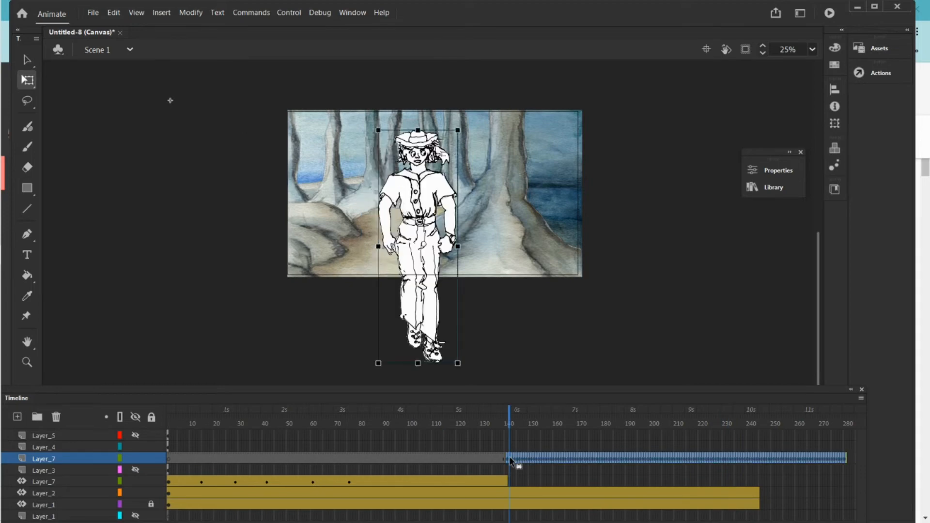
left_click(599, 357)
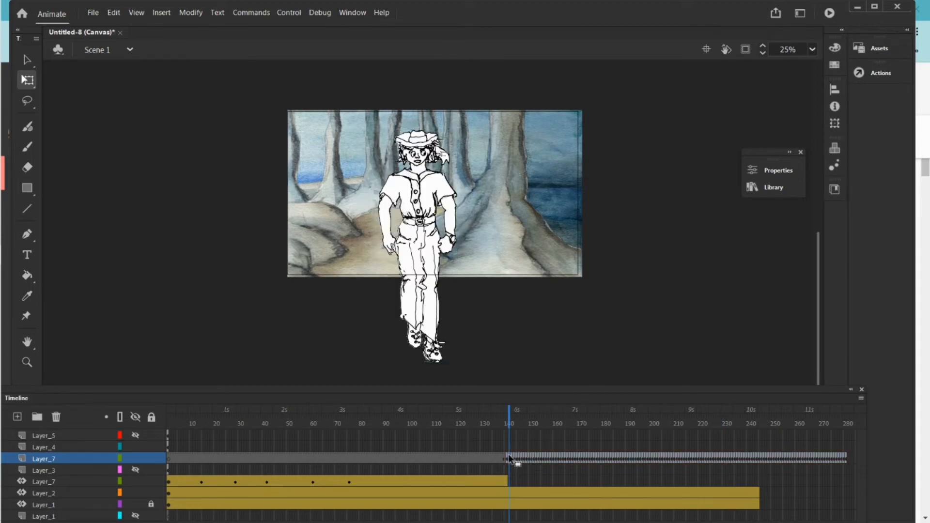
left_click(765, 458)
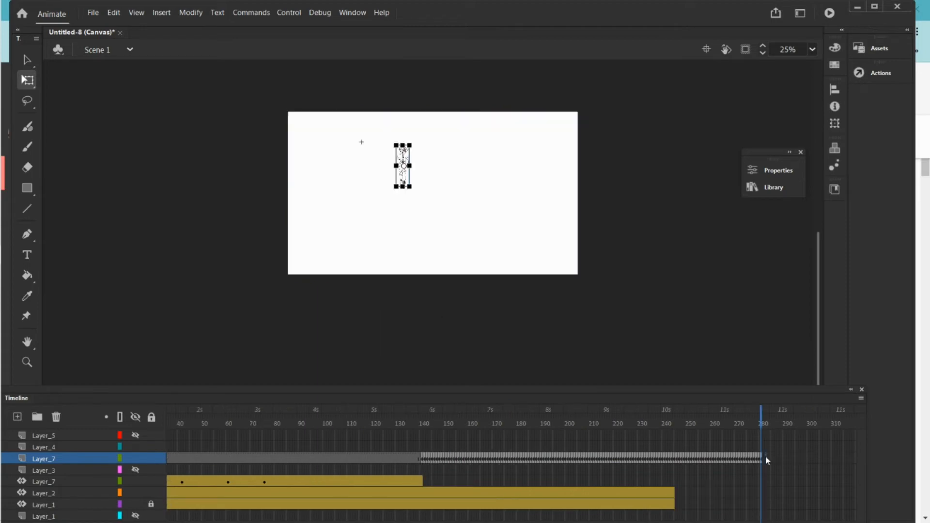
left_click_drag(765, 457, 424, 456)
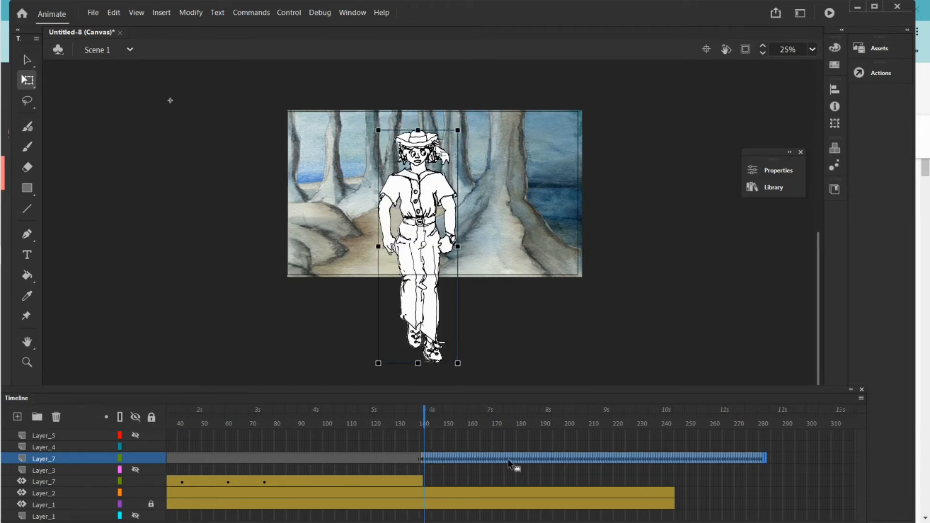
right_click(559, 455)
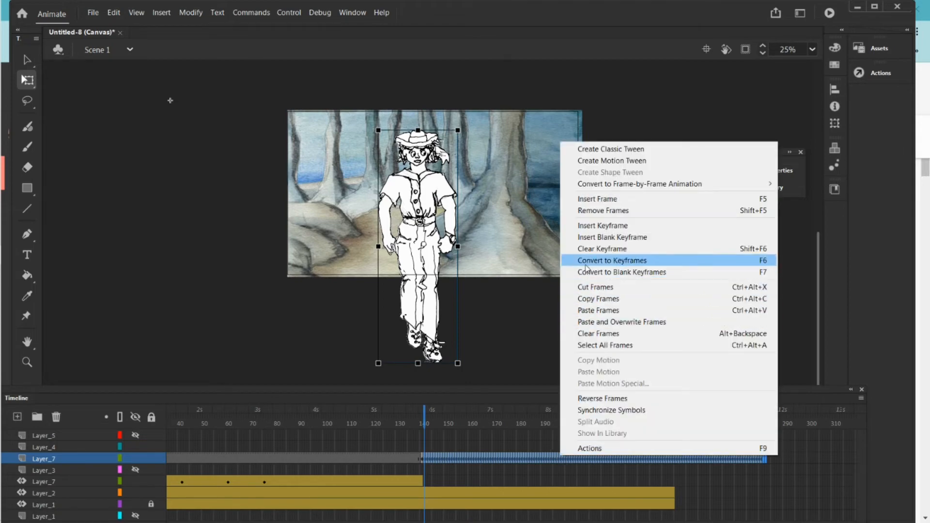
left_click(592, 211)
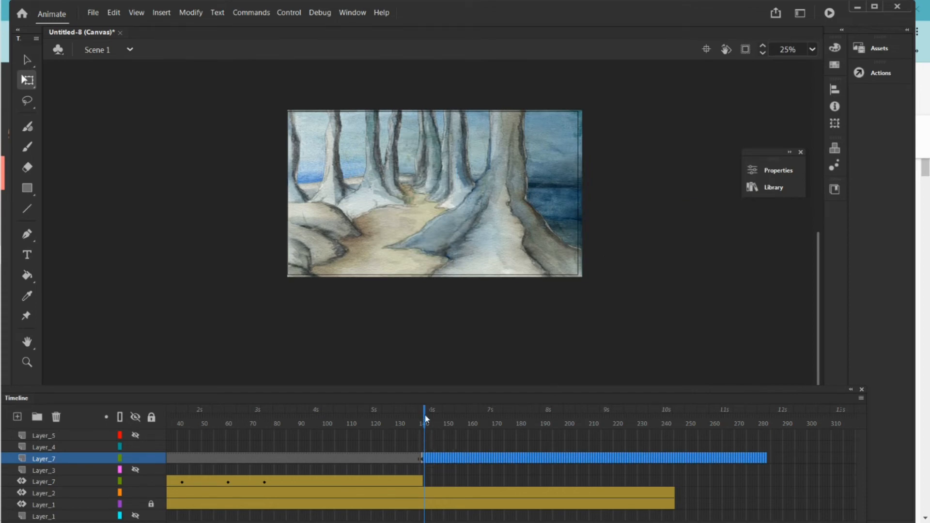
left_click_drag(424, 419, 422, 417)
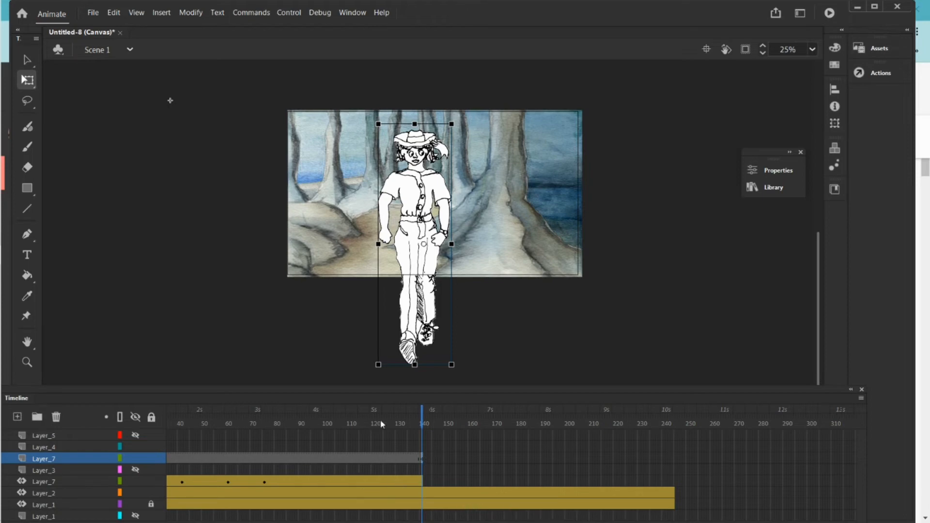
Show Layer_3 and move its landscape image from frame 1 to about frame 140 by cutting and pasting the frame
left_click_drag(423, 417, 123, 407)
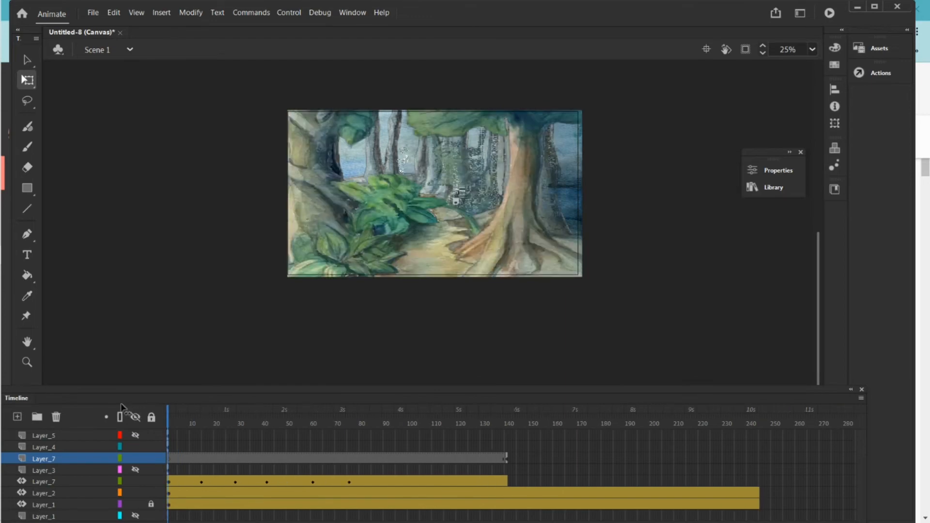
left_click(137, 470)
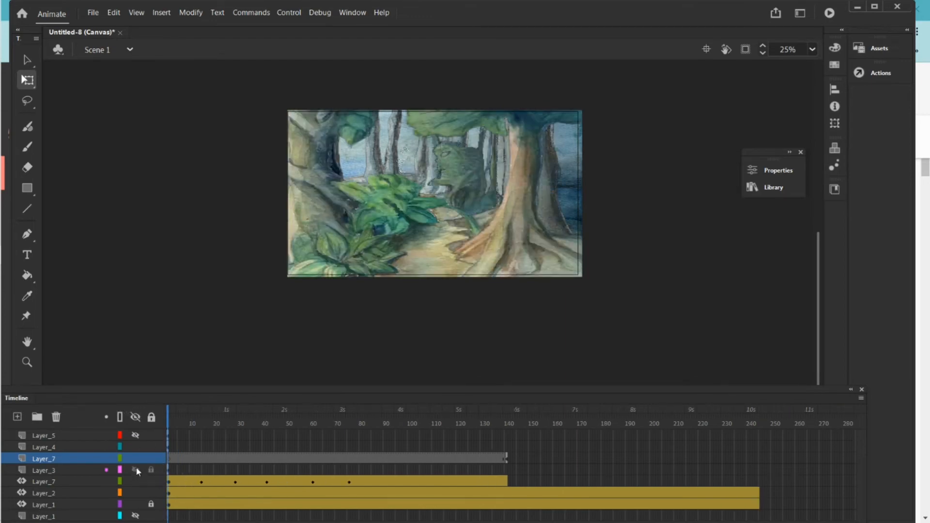
right_click(167, 468)
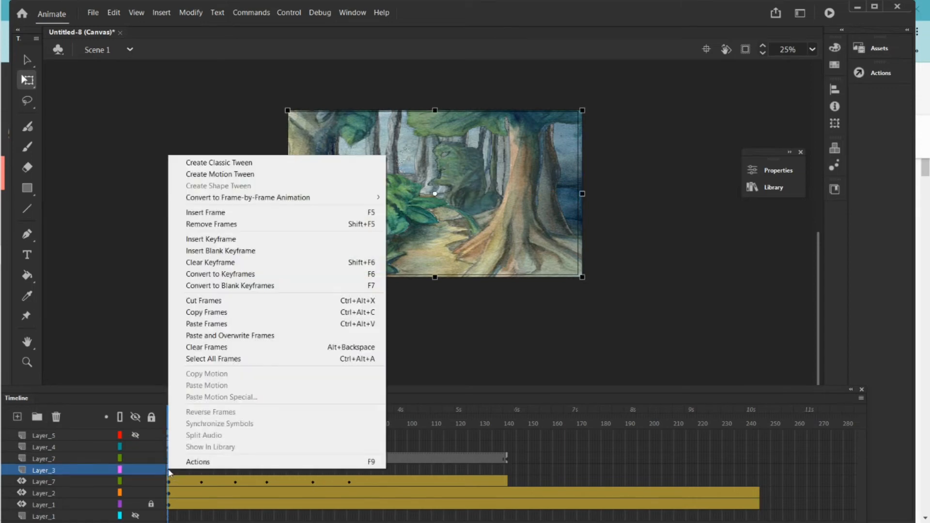
left_click(193, 300)
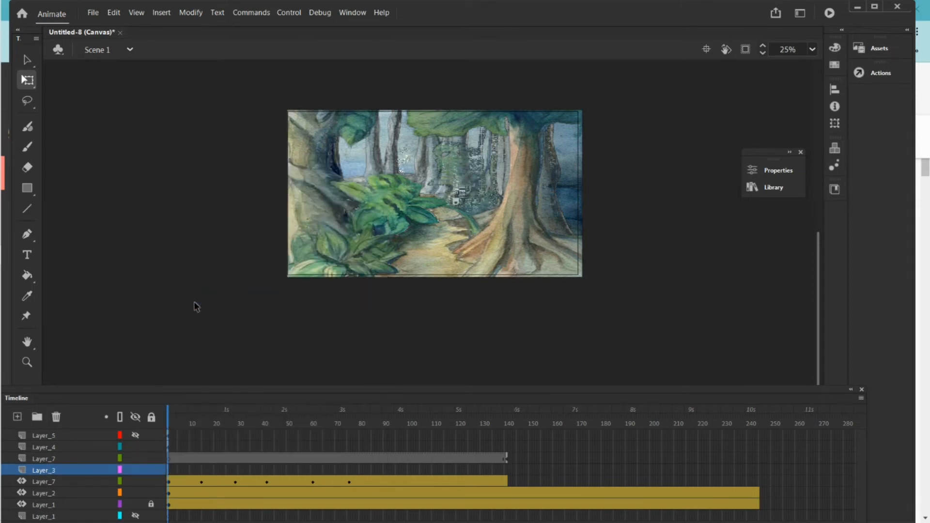
left_click(506, 470)
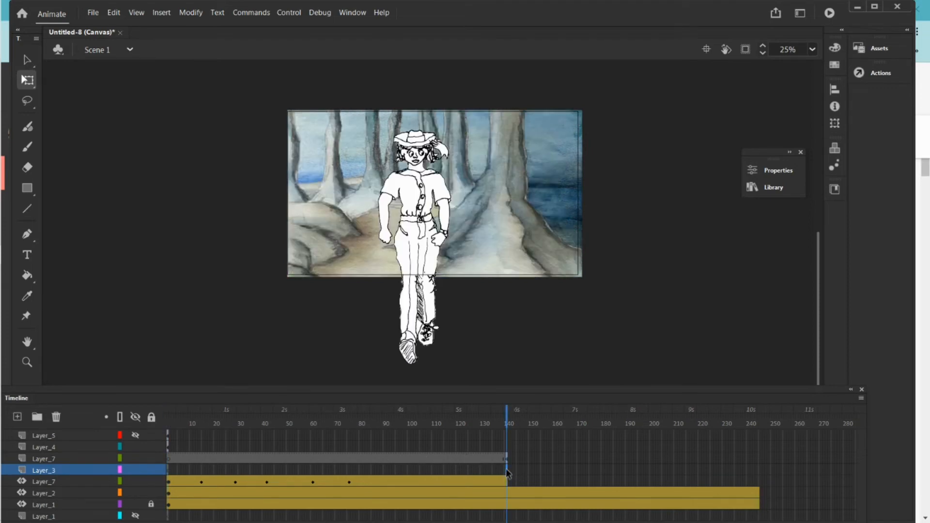
right_click(506, 469)
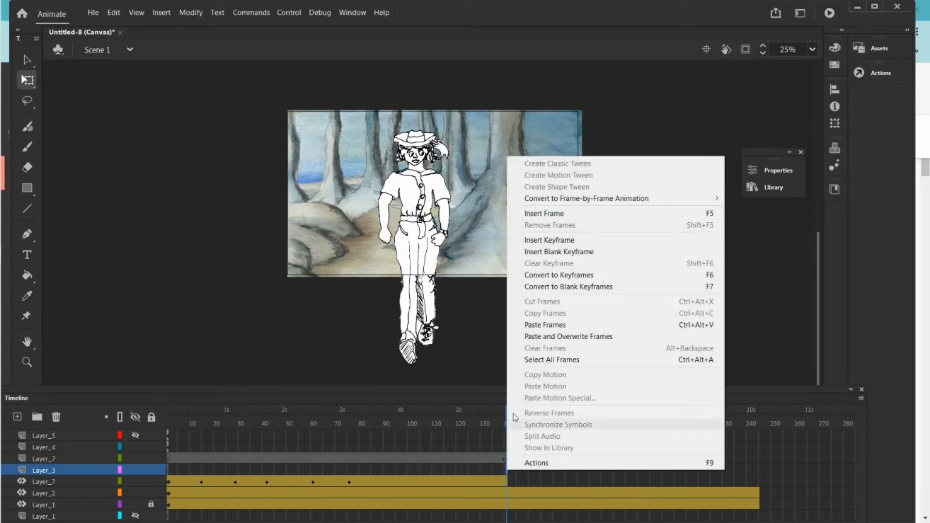
left_click(542, 325)
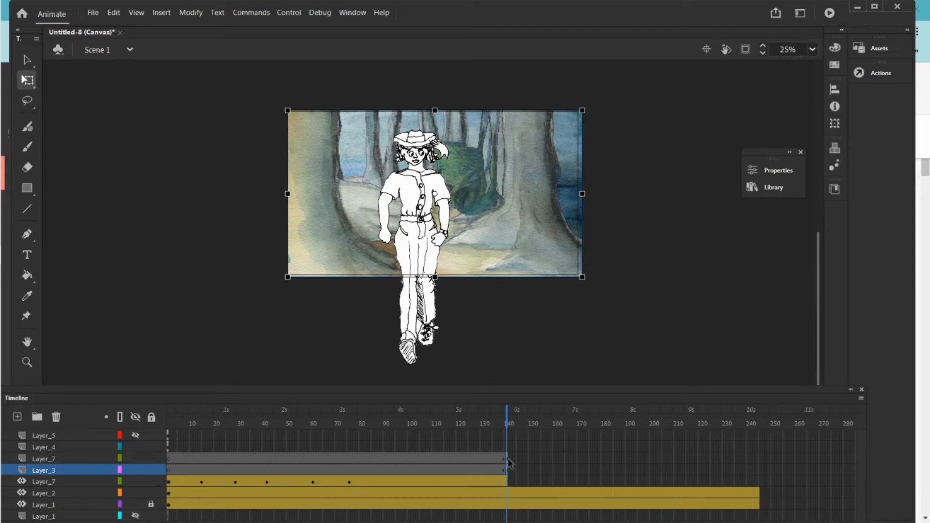
Create a motion tween for the walking man on the upper Layer_7 at about frame 140 and extend it to the end of Layer_2's span
left_click(481, 458)
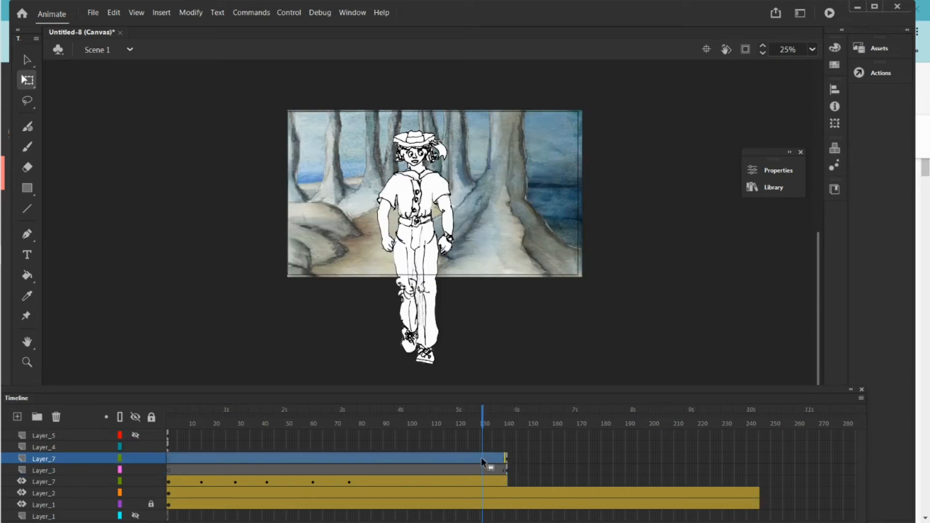
left_click(507, 455)
right_click(411, 250)
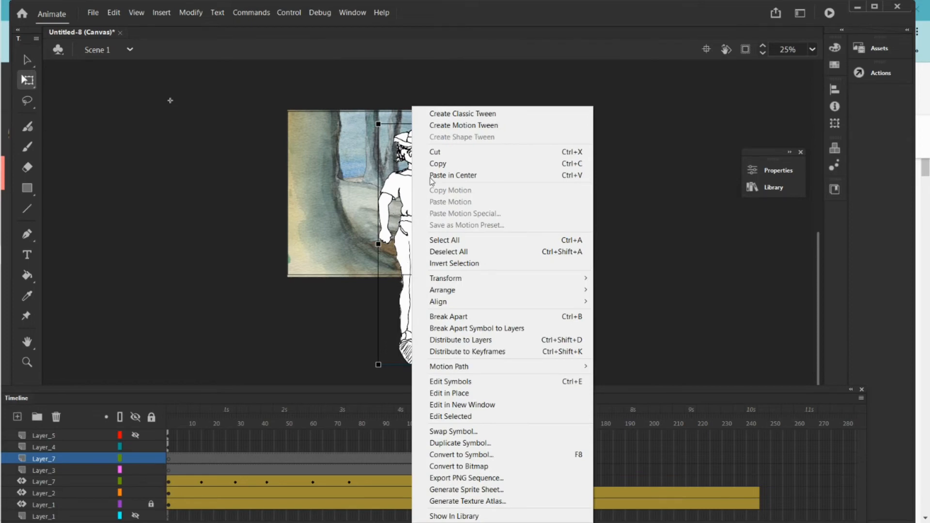
left_click(460, 125)
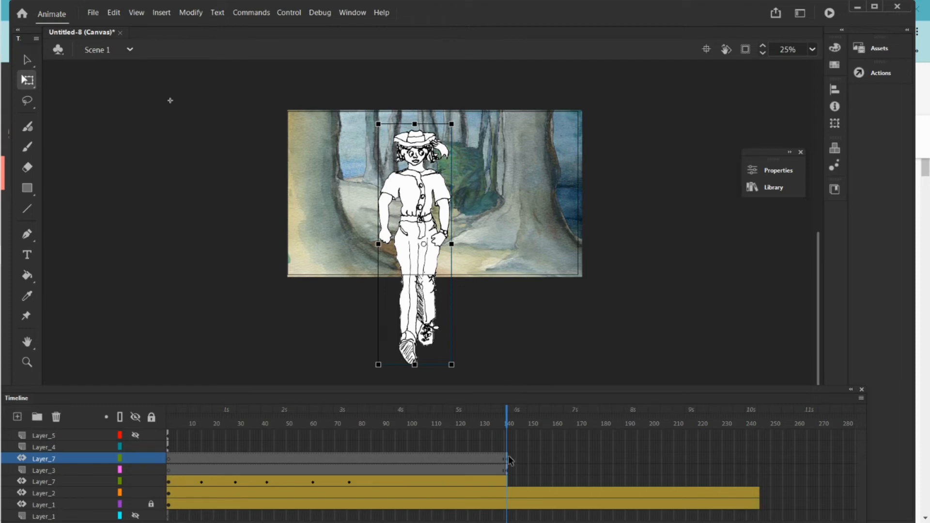
left_click_drag(508, 459, 756, 452)
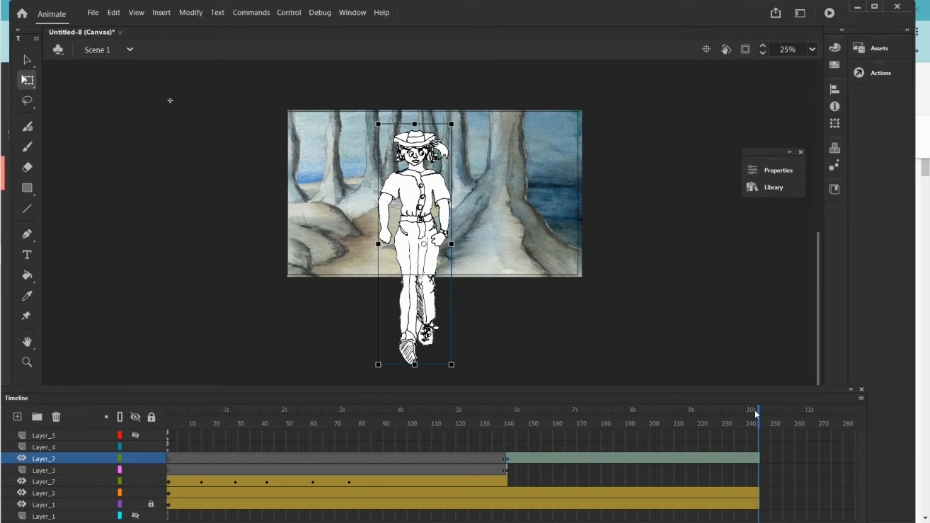
Create a motion tween for Layer_3's landscape image at about frame 140, accepting its conversion to a symbol
left_click(506, 469)
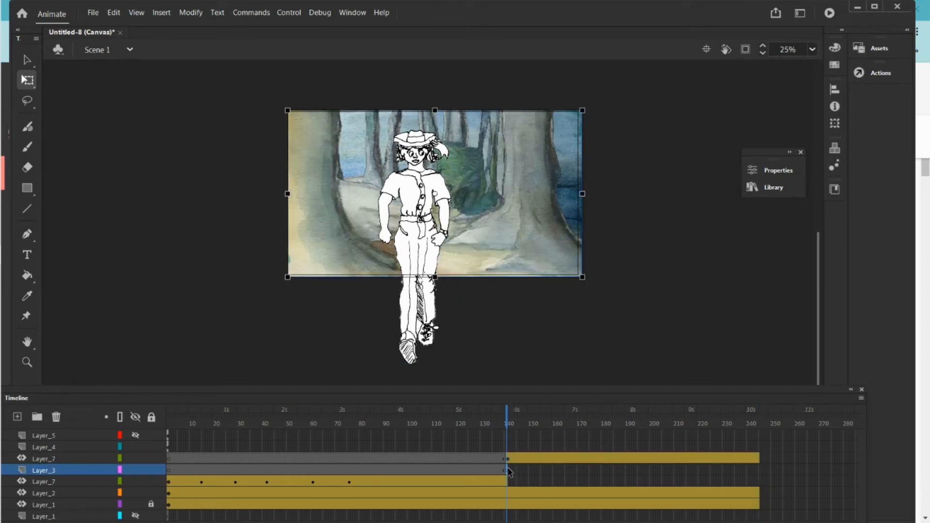
right_click(508, 469)
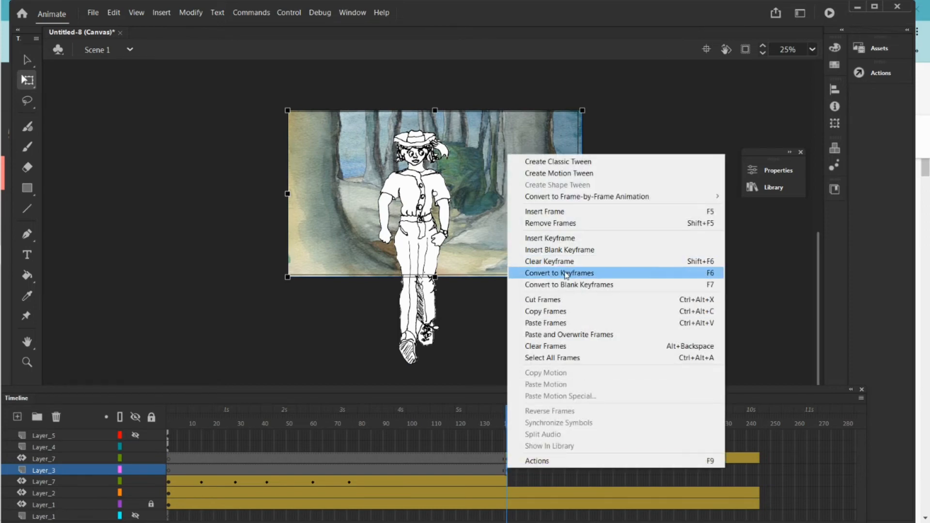
left_click(566, 176)
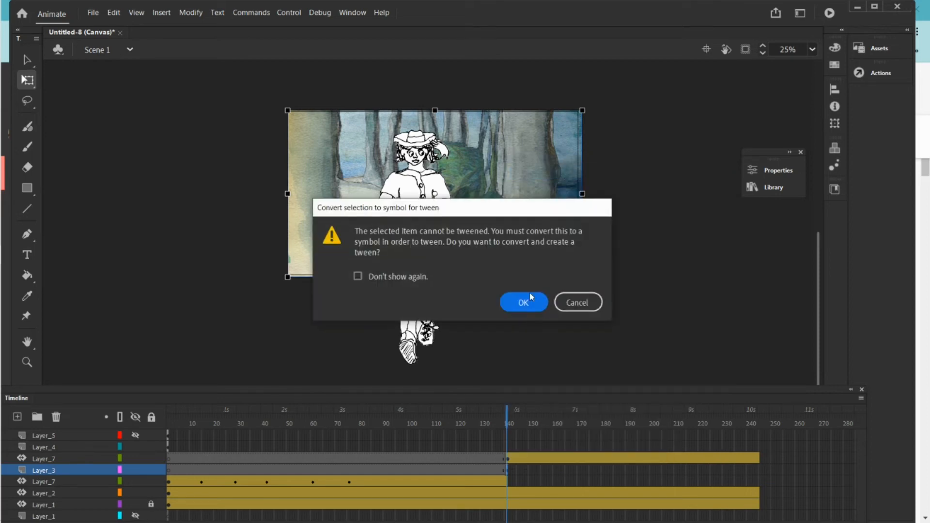
left_click(524, 301)
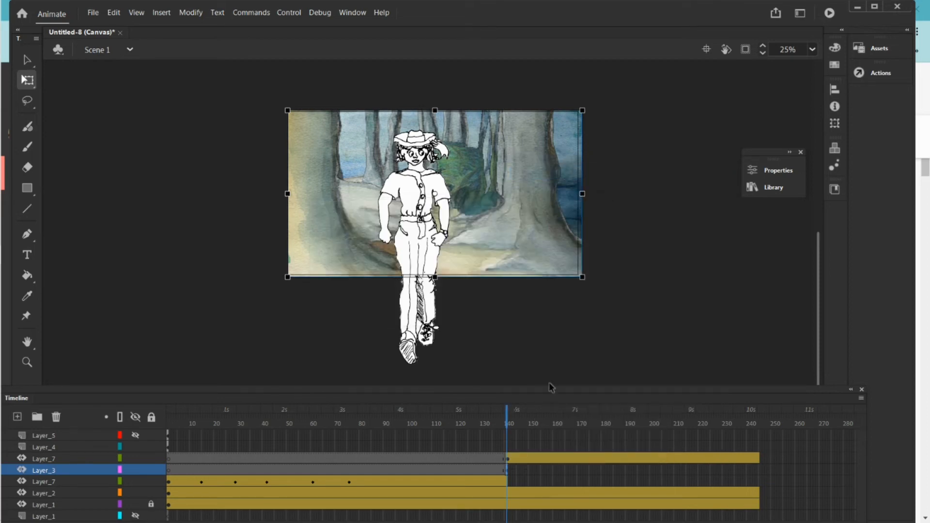
Extend Layer_3's landscape tween from about frame 140 to the end of the upper Layer_7's span
left_click(509, 473)
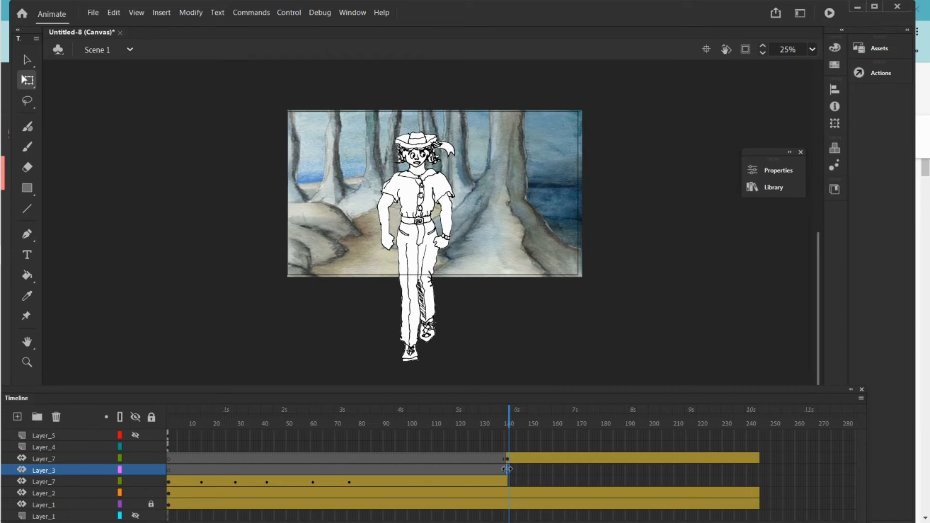
left_click_drag(508, 468, 758, 471)
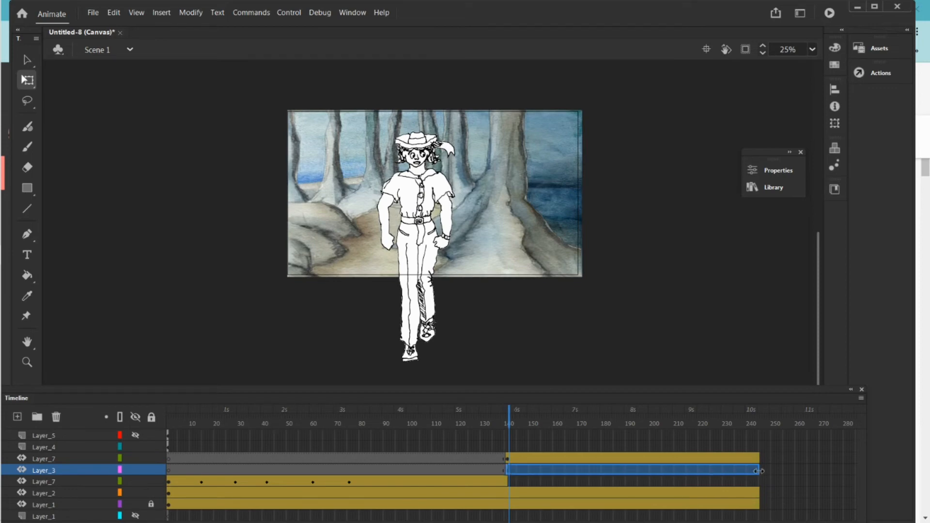
left_click(758, 470)
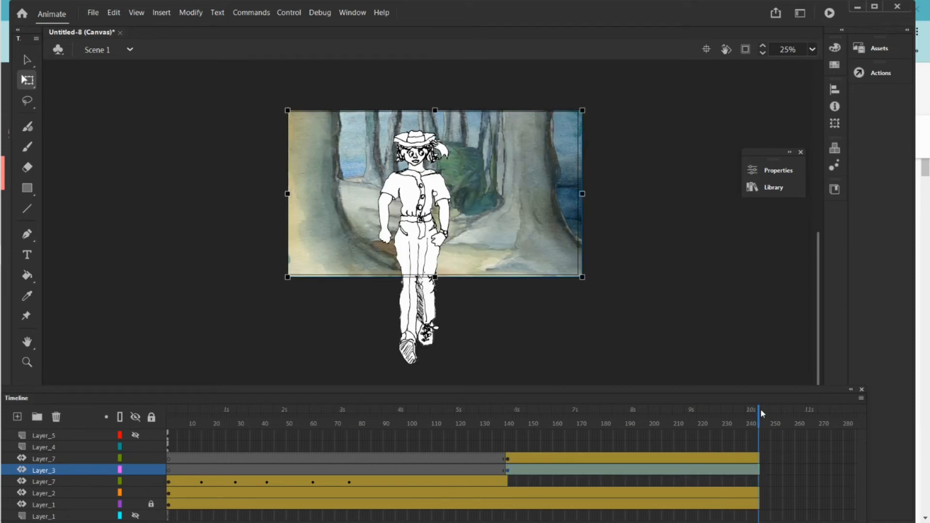
Enlarge the upper Layer_7's walking man at about frame 168 and move him down and to the right
left_click_drag(759, 425, 508, 422)
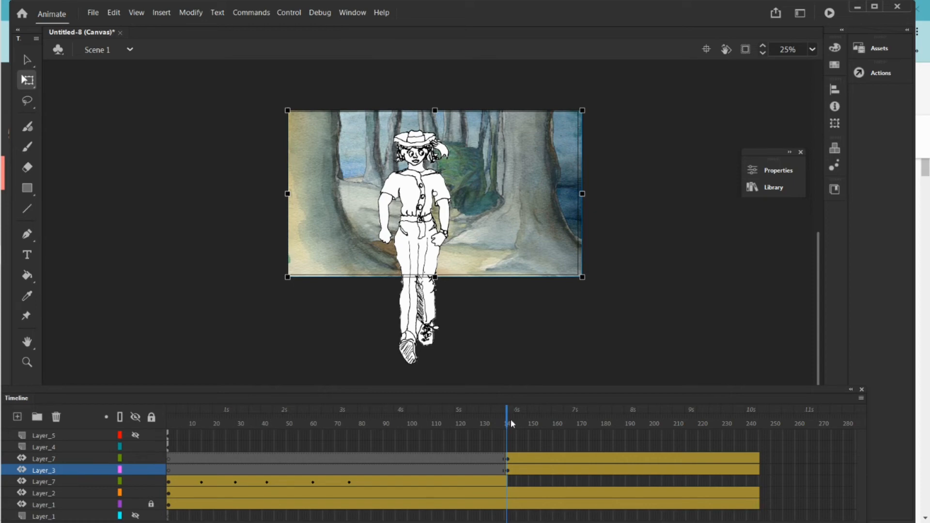
left_click_drag(511, 420, 571, 418)
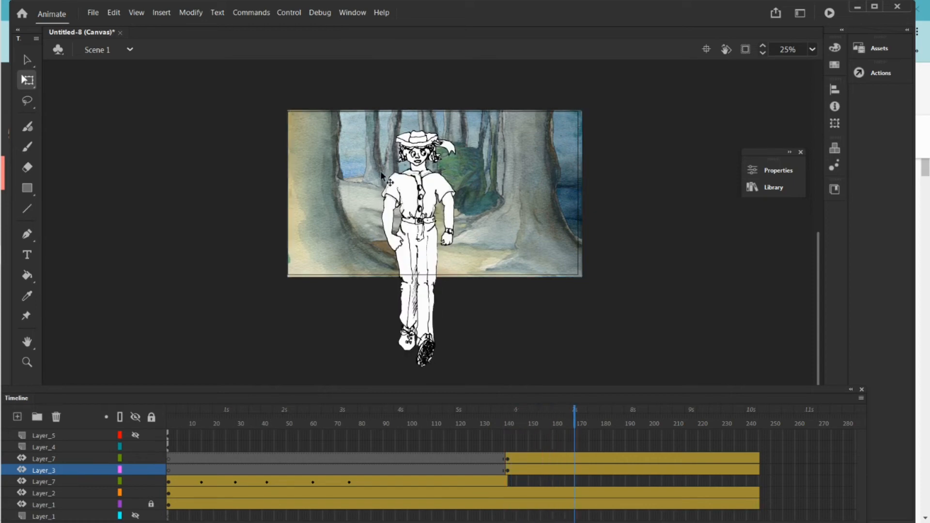
left_click(412, 188)
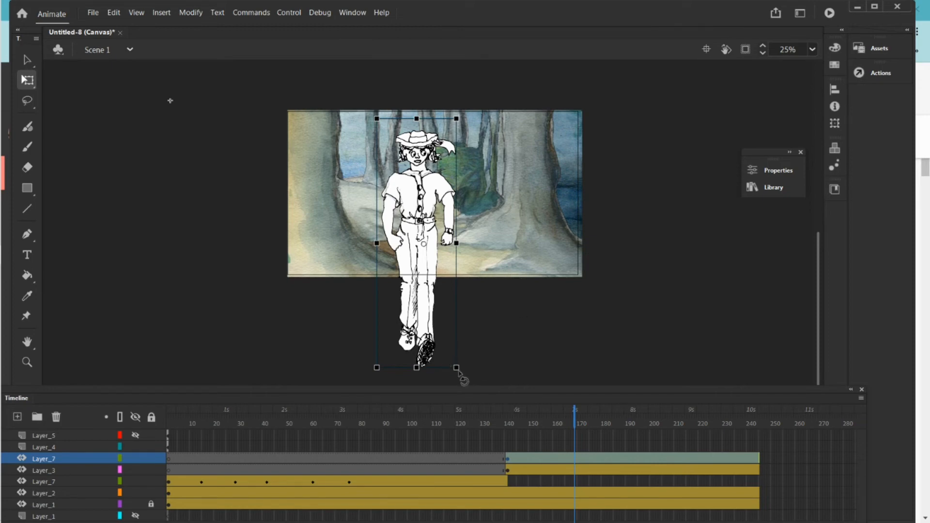
left_click_drag(457, 368, 603, 444)
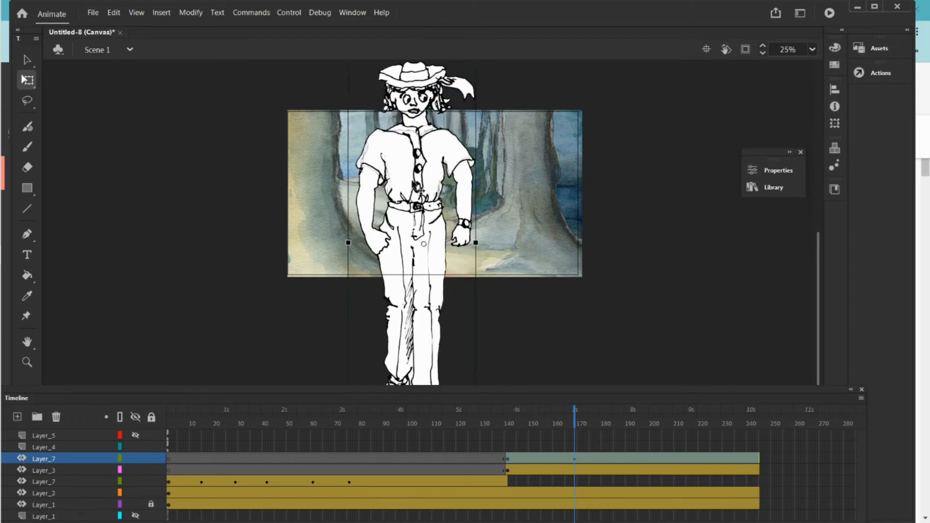
left_click_drag(421, 194, 465, 247)
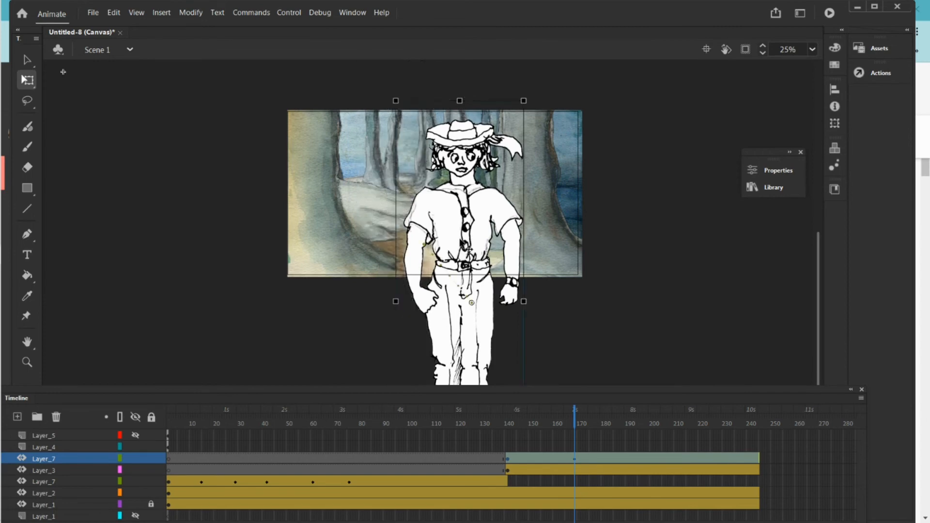
Enlarge the walking man further at about frame 193 and lower him so his head stays near the stage's top edge
left_click_drag(573, 420, 634, 437)
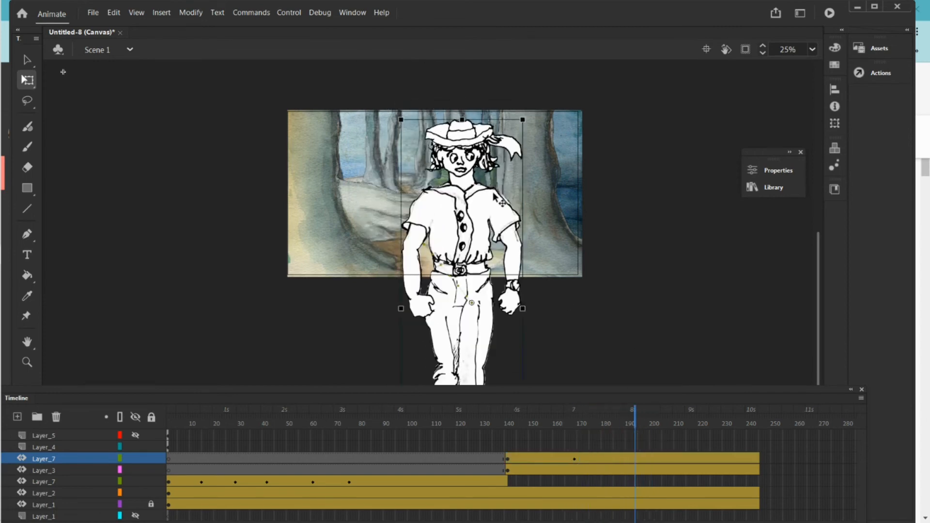
left_click_drag(522, 118, 549, 28)
left_click_drag(490, 181, 491, 265)
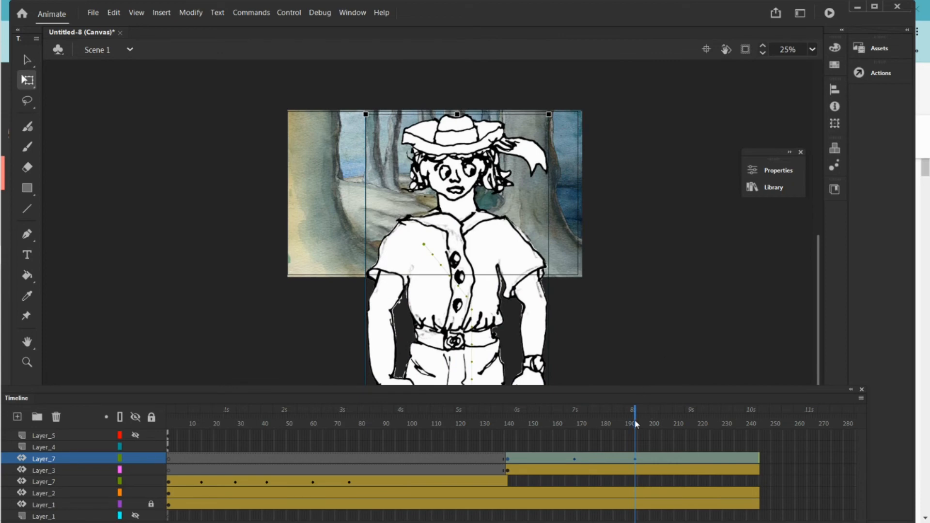
Move the walking man past the stage's right edge at the last frame of the upper Layer_7's tween and enlarge him further
left_click_drag(636, 425, 761, 425)
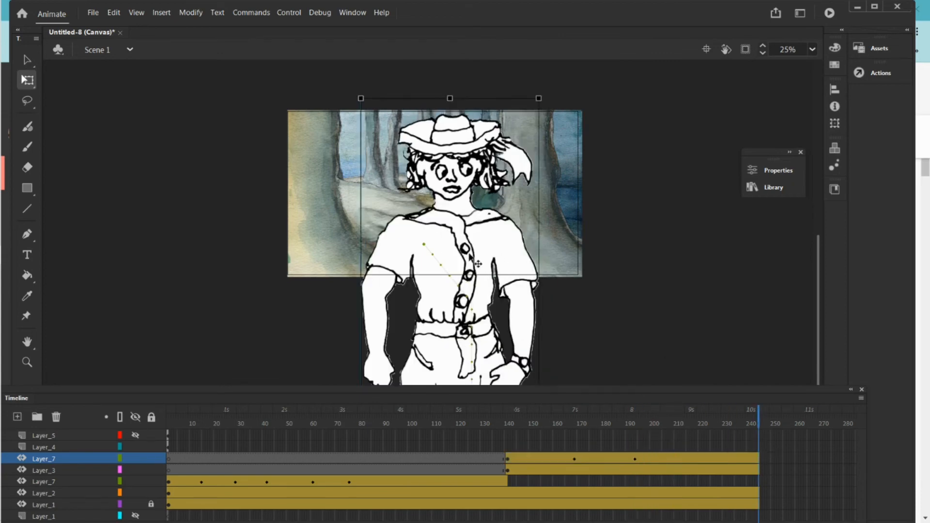
left_click_drag(462, 230, 671, 332)
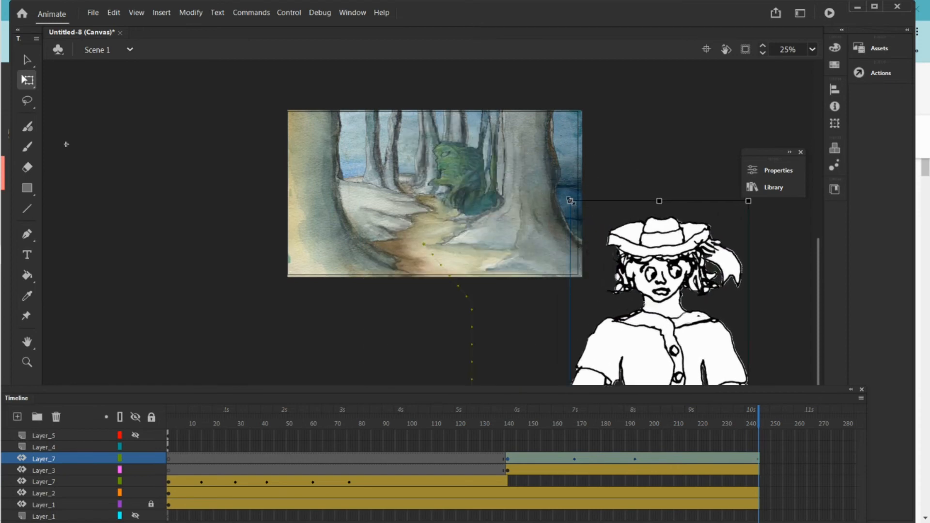
left_click_drag(571, 201, 519, 139)
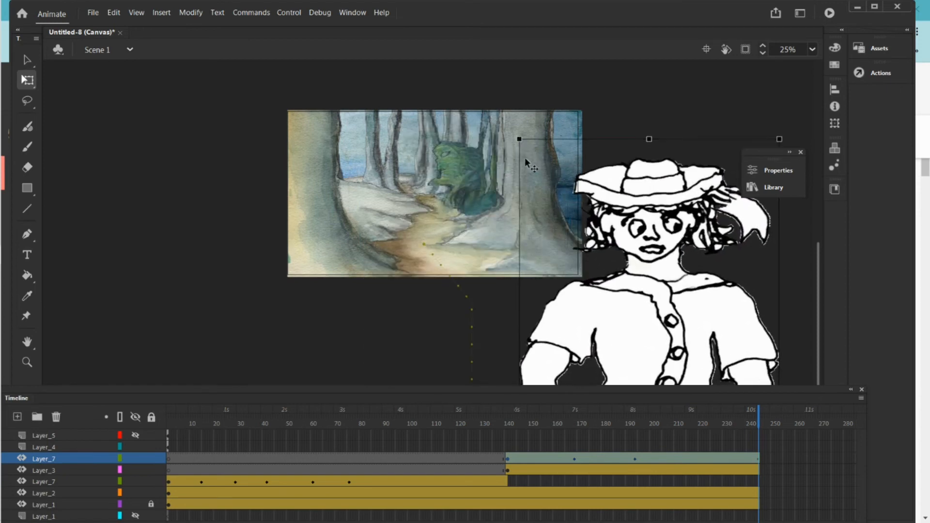
key("ctrl+z")
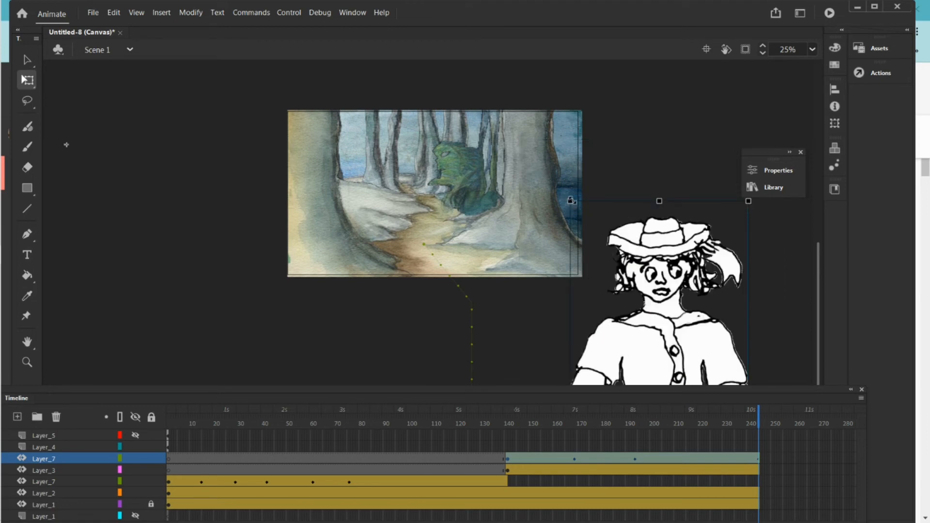
left_click_drag(570, 200, 536, 111)
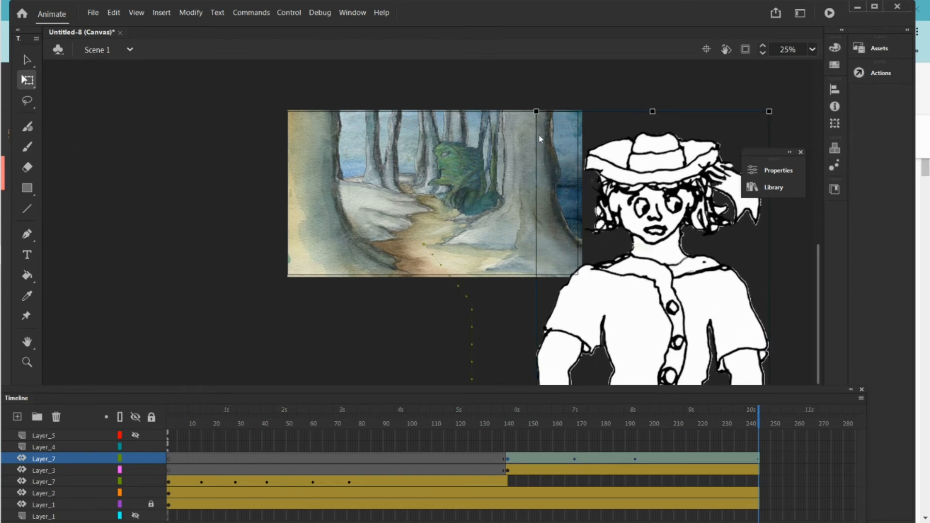
left_click_drag(626, 173, 647, 192)
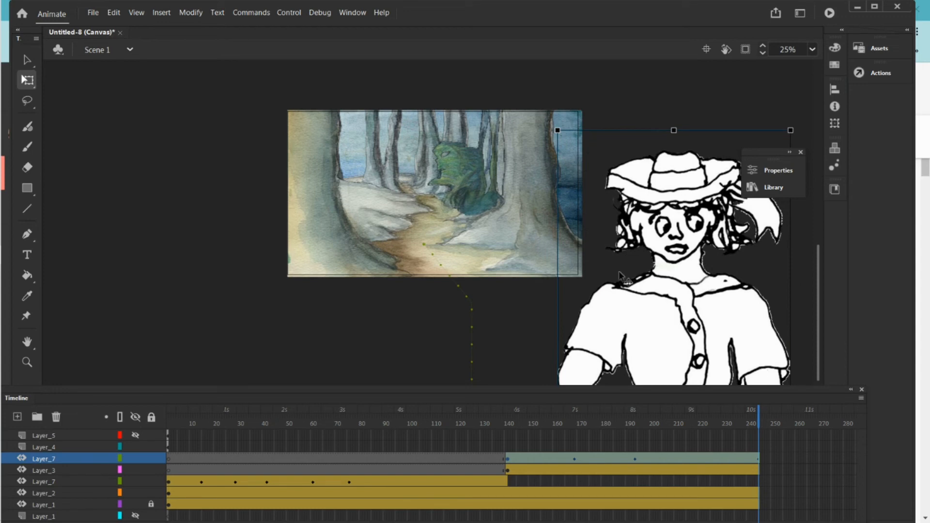
Reveal the timeline's playback controls and play the animation from frame 1 to check the man's walk through both scenes
left_click_drag(759, 423, 108, 415)
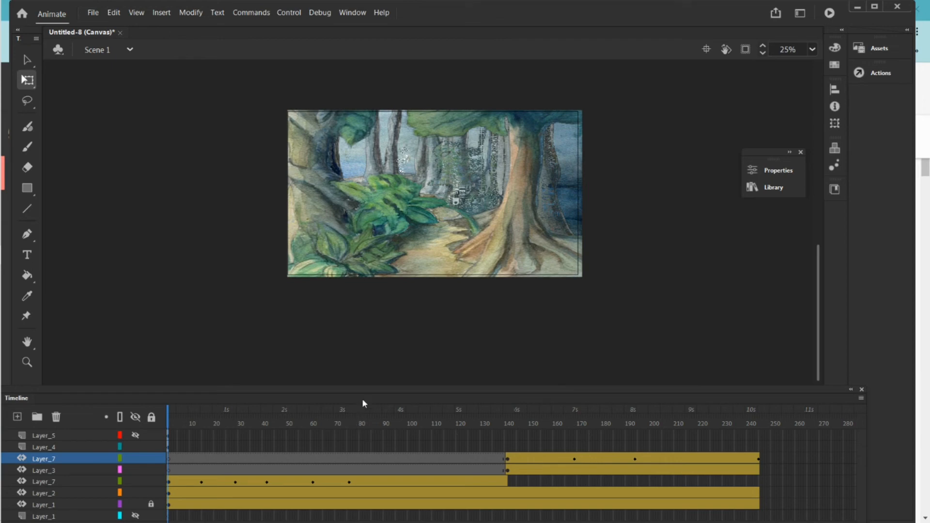
left_click_drag(367, 395, 380, 341)
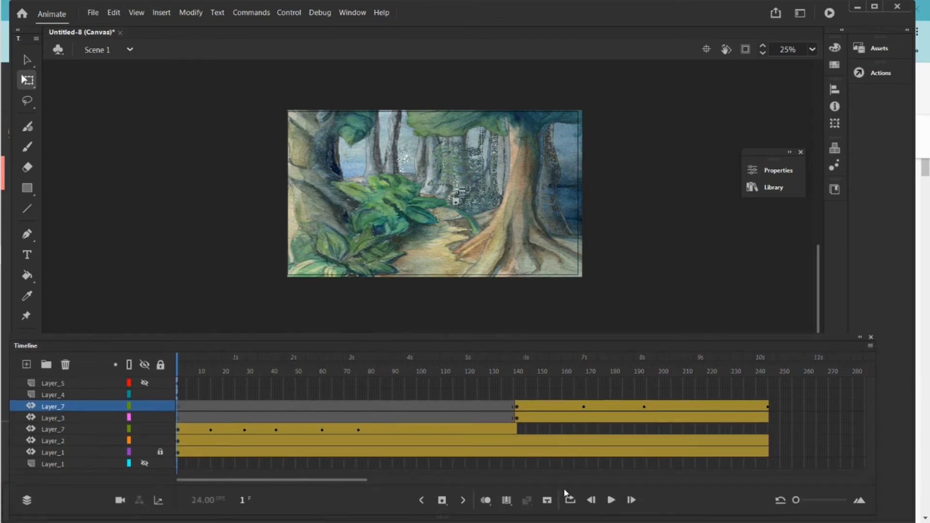
left_click(612, 501)
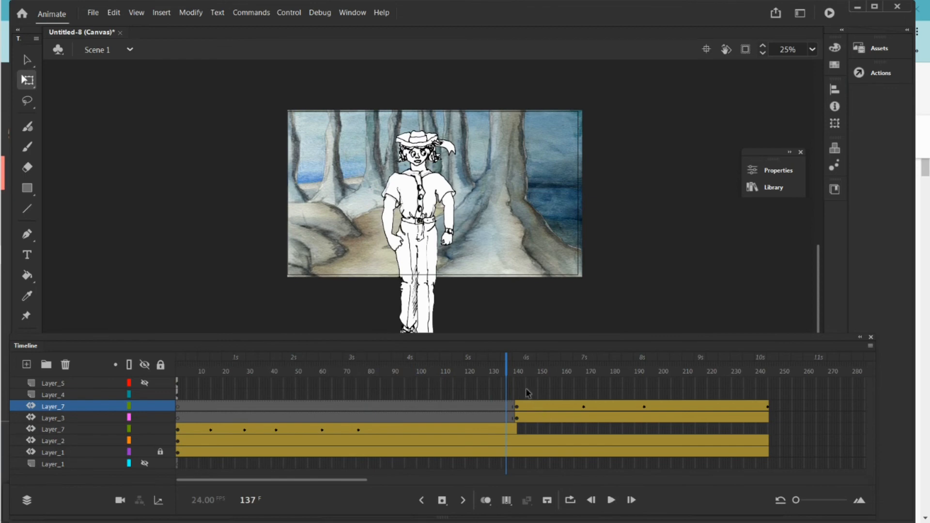
Try to shorten the lower Layer_7's walking tween to about frame 80, and undo the change
left_click_drag(507, 368, 359, 377)
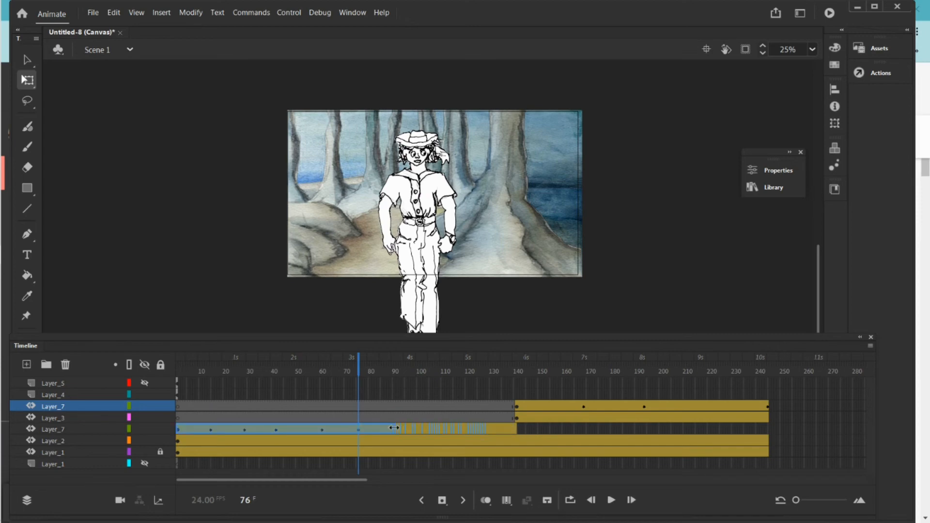
left_click_drag(371, 428, 371, 428)
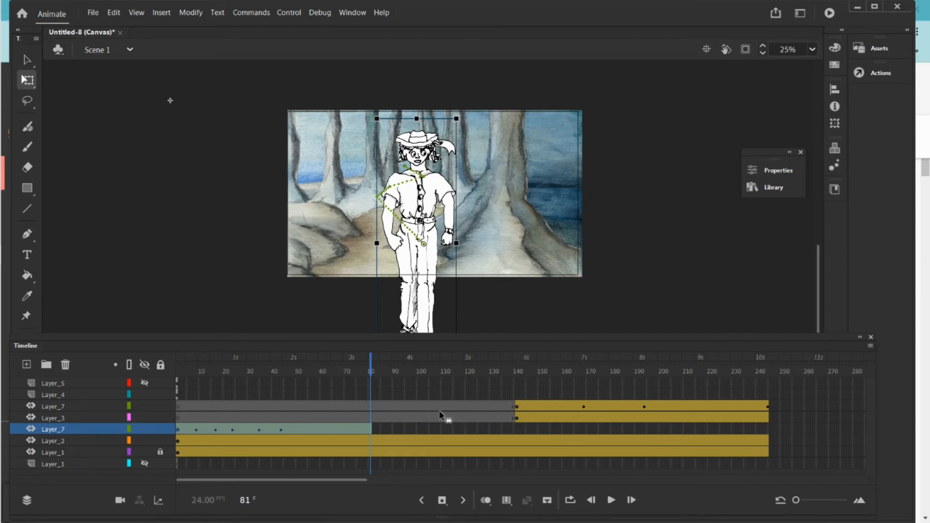
key("ctrl+z")
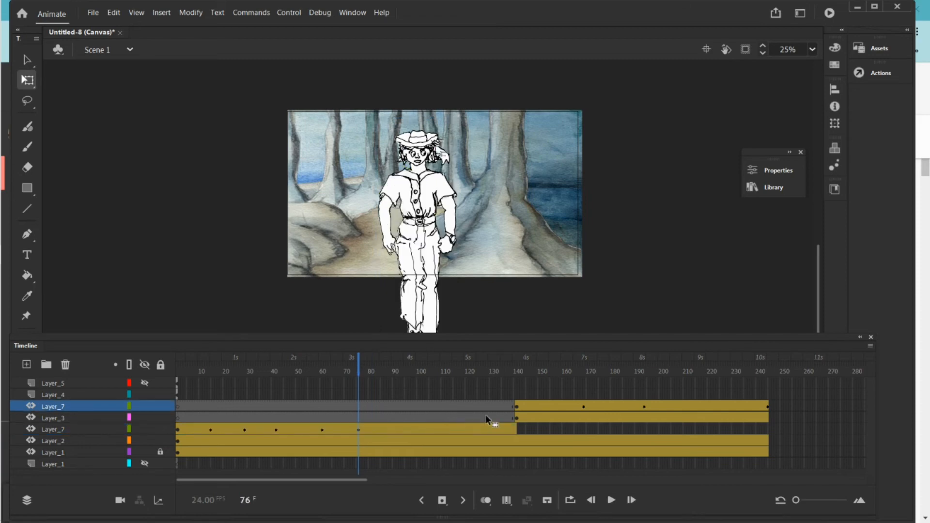
Open the frame commands for the lower Layer_7's motion tween at frame 78
right_click(363, 430)
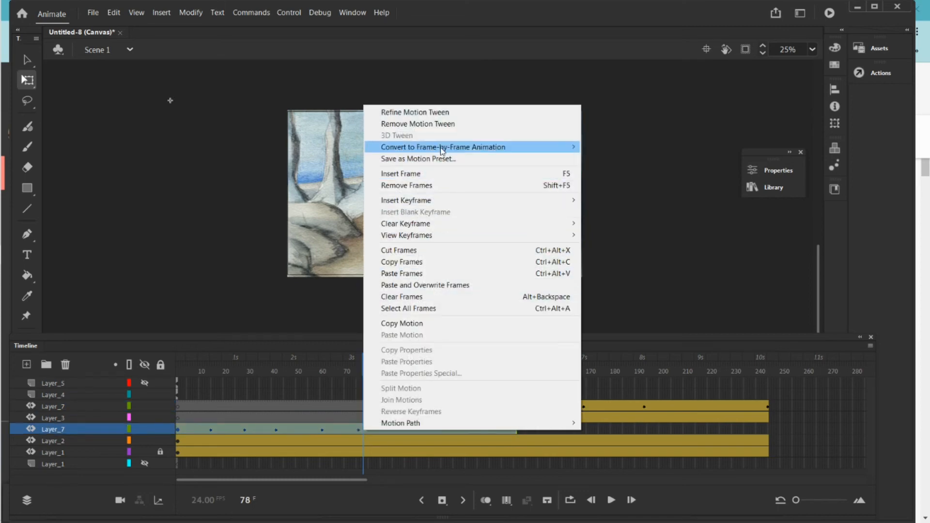
mouse_move(442, 147)
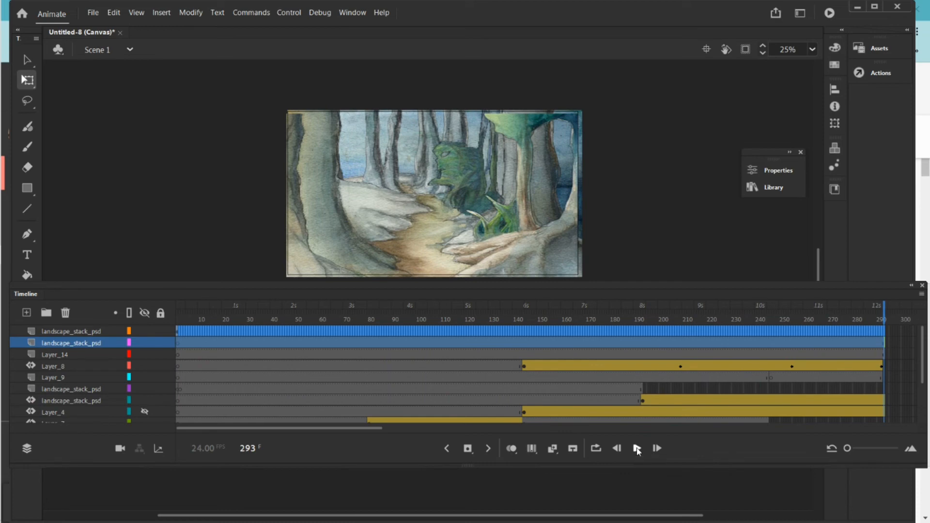
Select the tweened landscape_stack_psd foreground at the start of its span near frame 194 and enlarge it beyond the stage
left_click_drag(885, 322, 643, 322)
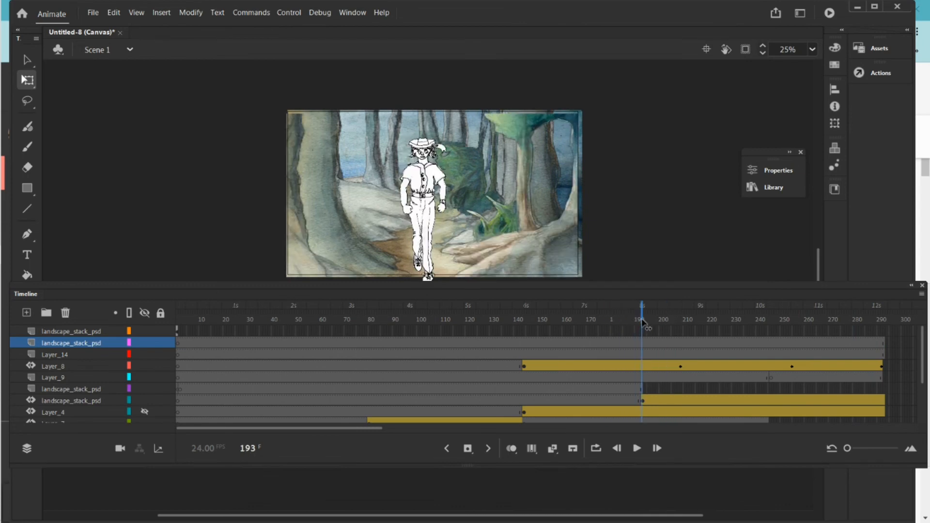
left_click_drag(643, 322, 643, 393)
left_click(644, 400)
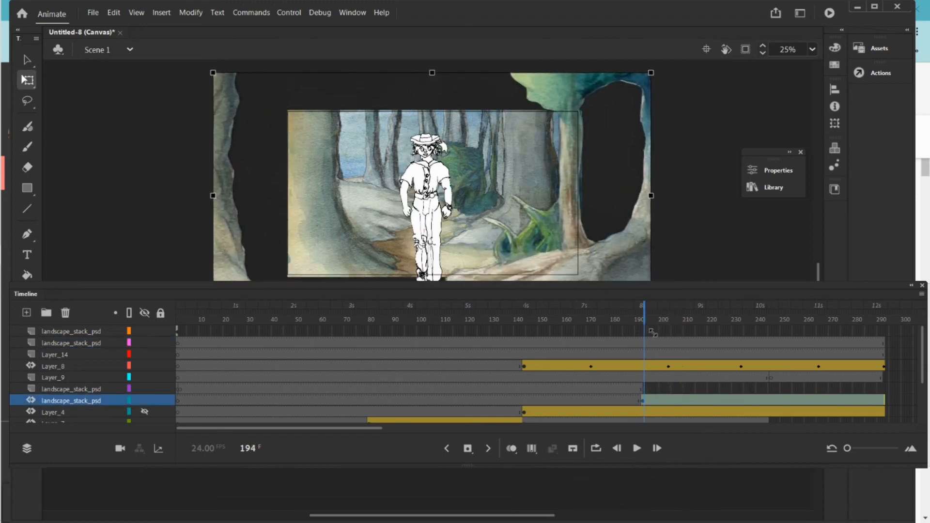
Scale the landscape_stack_psd foreground down in stages at frames 223 and 242, keeping it slightly larger than the stage
left_click_drag(644, 331, 710, 337)
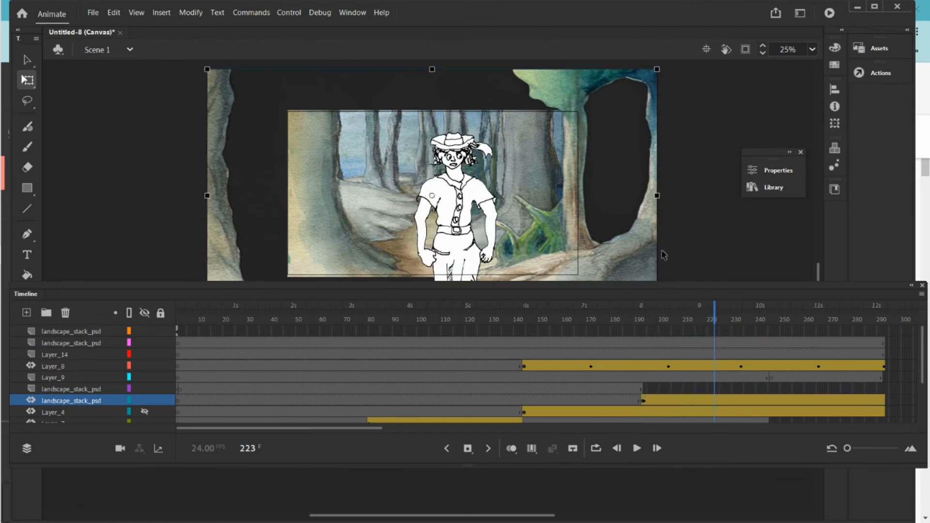
left_click_drag(655, 68, 621, 90)
key("Return")
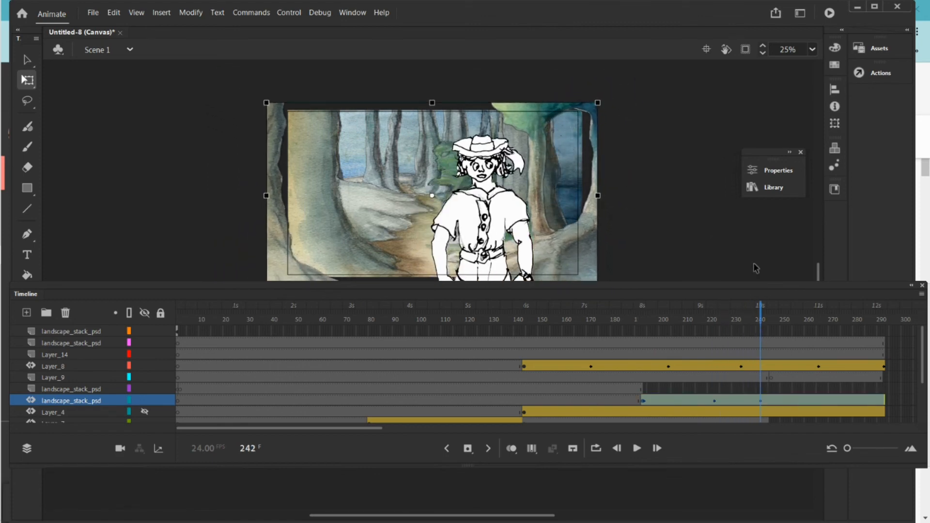
Shrink the landscape_stack_psd foreground to about the stage's size at frame 268
left_click_drag(763, 324, 824, 333)
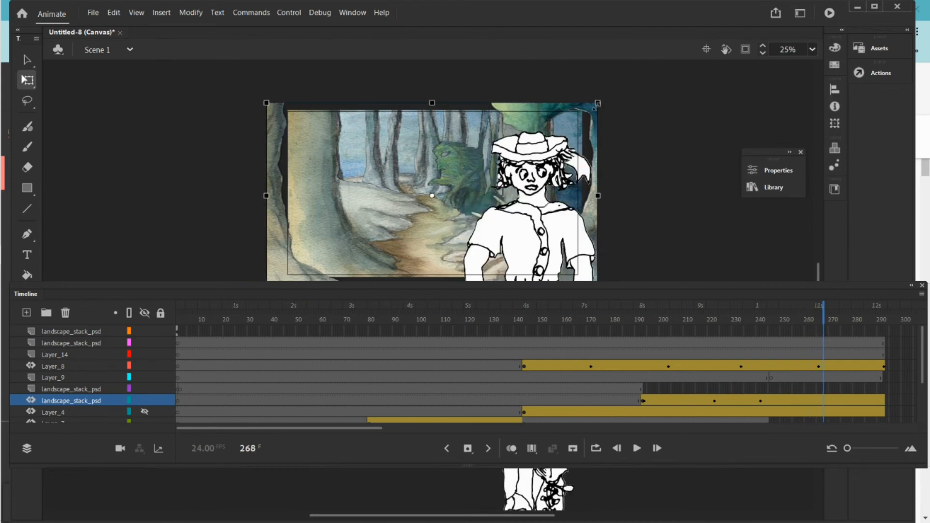
left_click(585, 115)
left_click(584, 116)
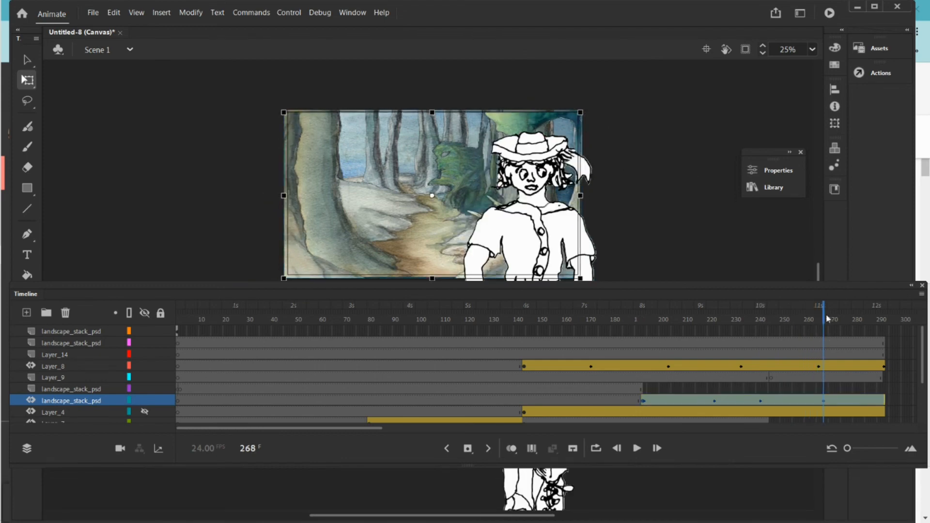
Return to the beginning of the timeline and play the whole animation to review the foreground scaling
left_click_drag(828, 318, 212, 442)
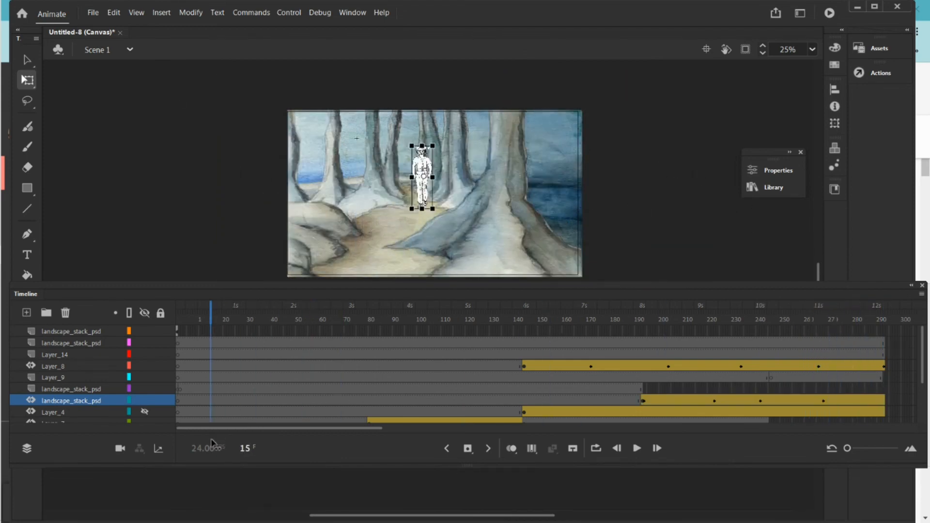
key("Return")
left_click_drag(220, 315, 177, 316)
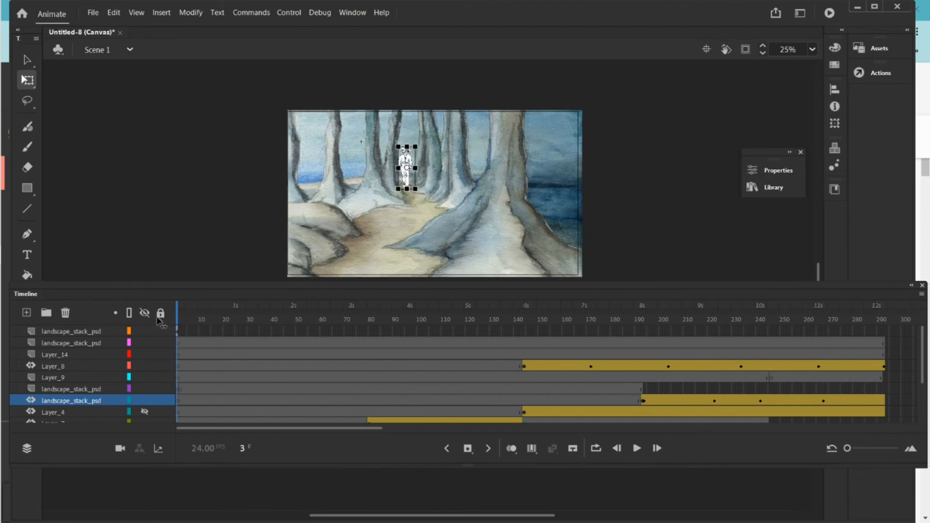
left_click(637, 448)
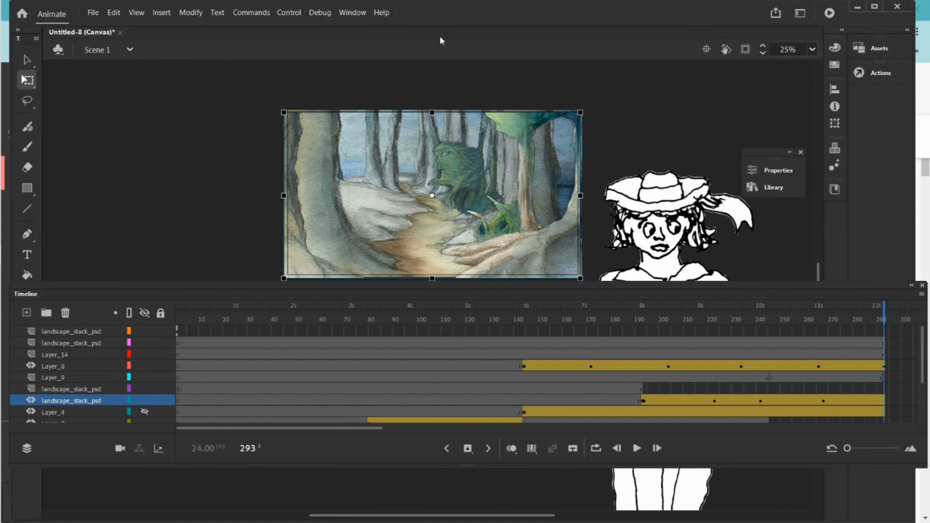
Save the animation document
left_click(92, 12)
left_click(116, 119)
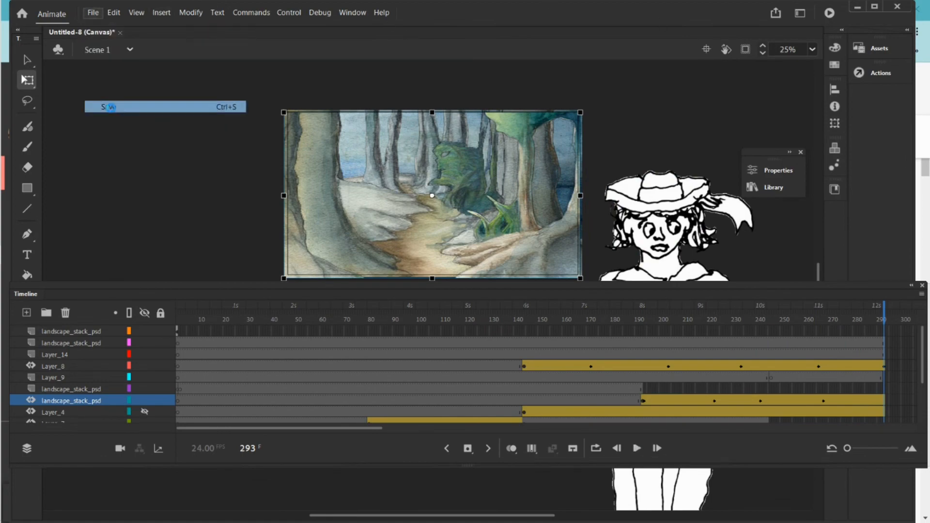